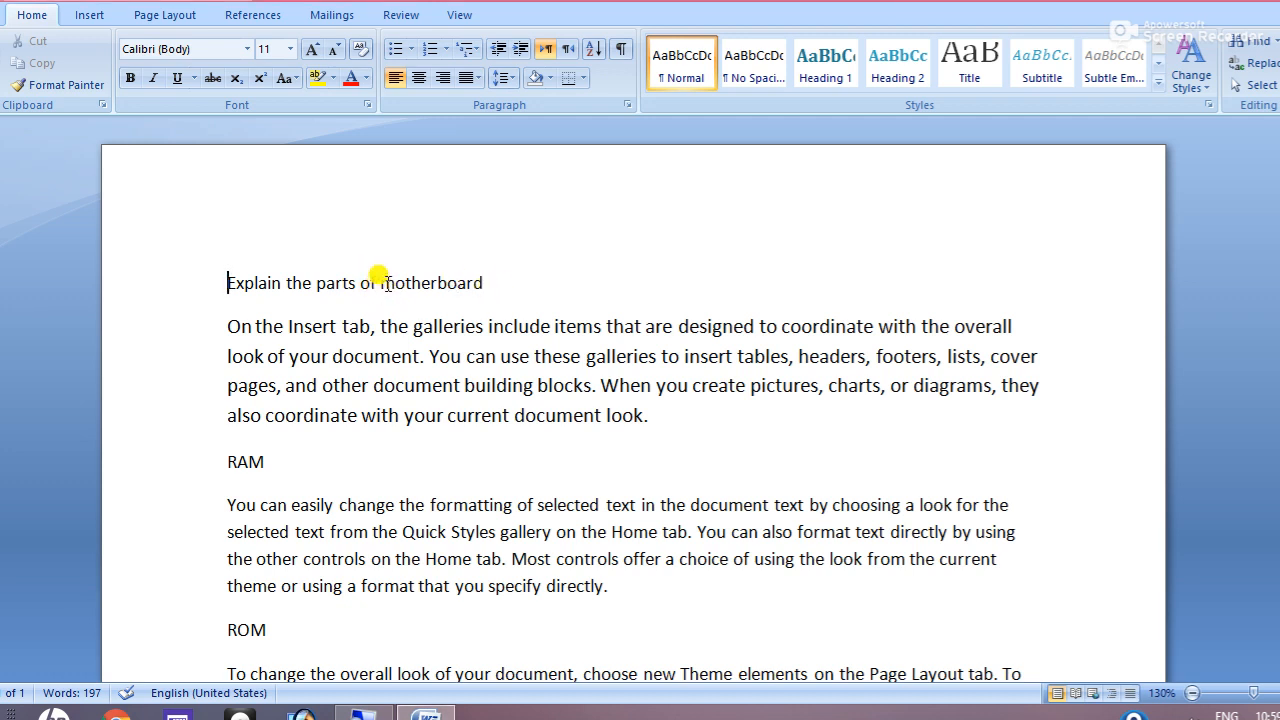
Step: Set the title line "Explain the parts of motherboard" to size 18 in Times New Roman (Headings)
triple_click(375, 282)
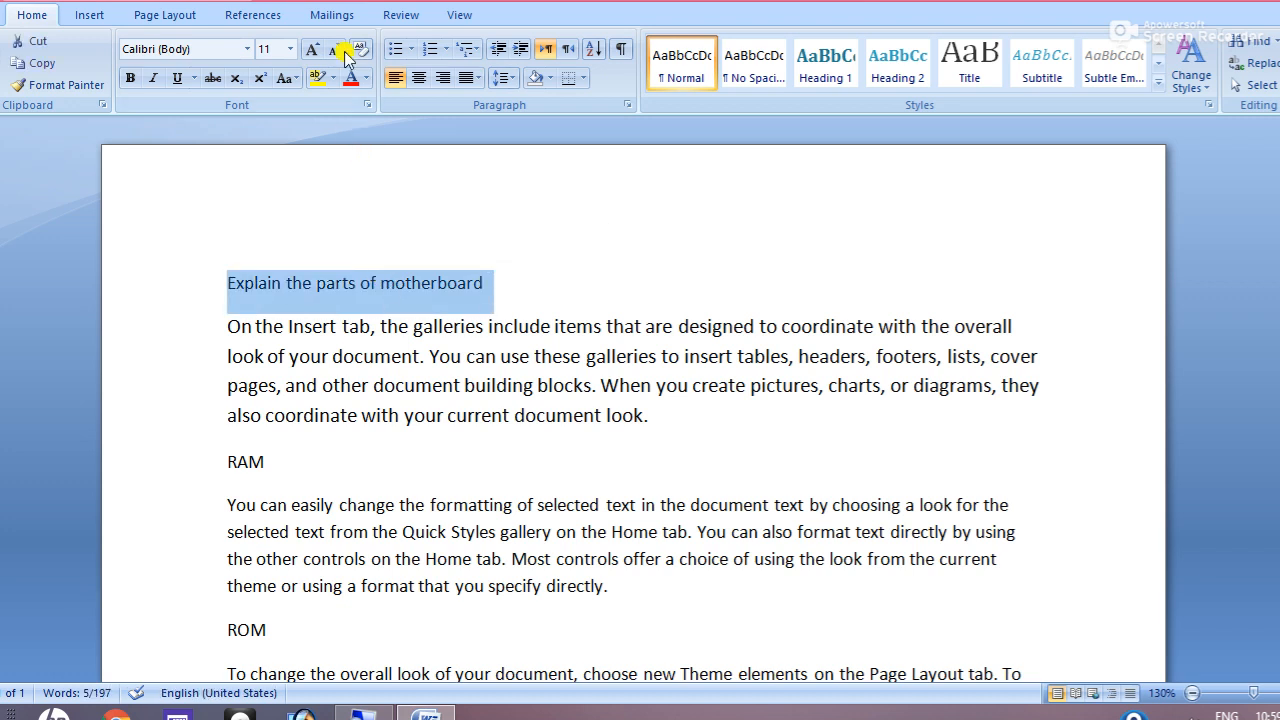
left_click(290, 50)
left_click(266, 190)
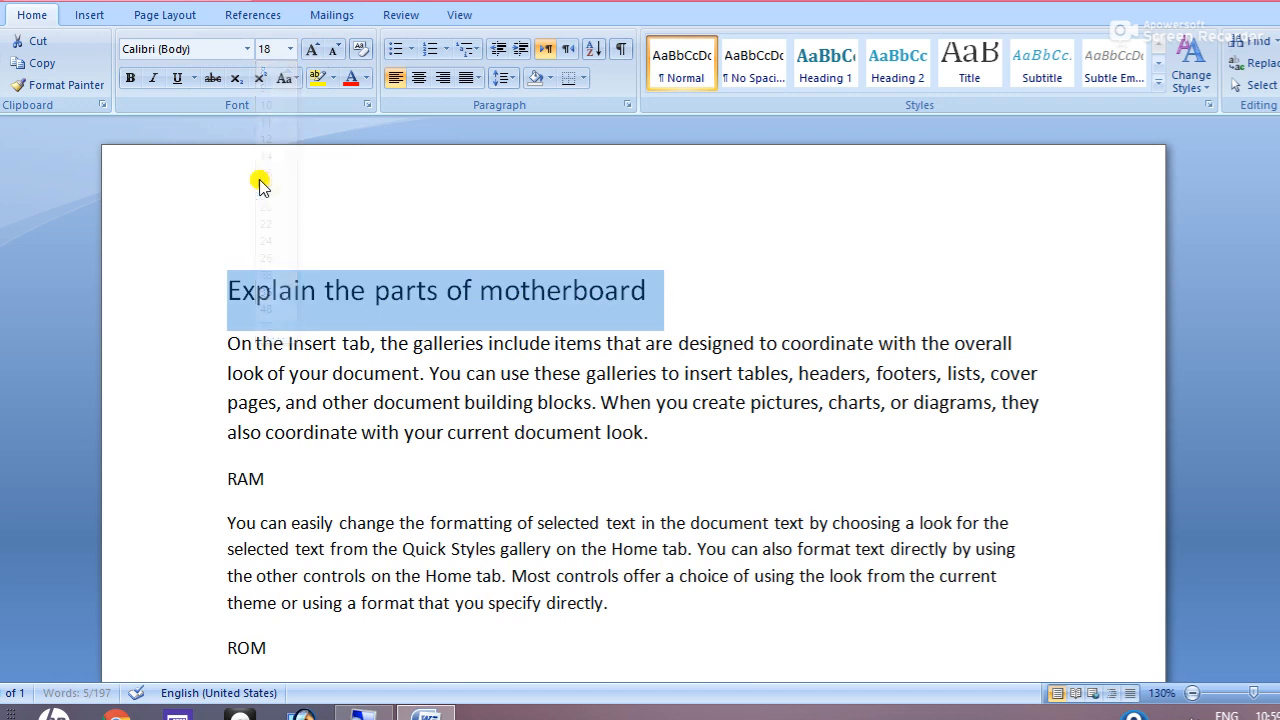
left_click(246, 50)
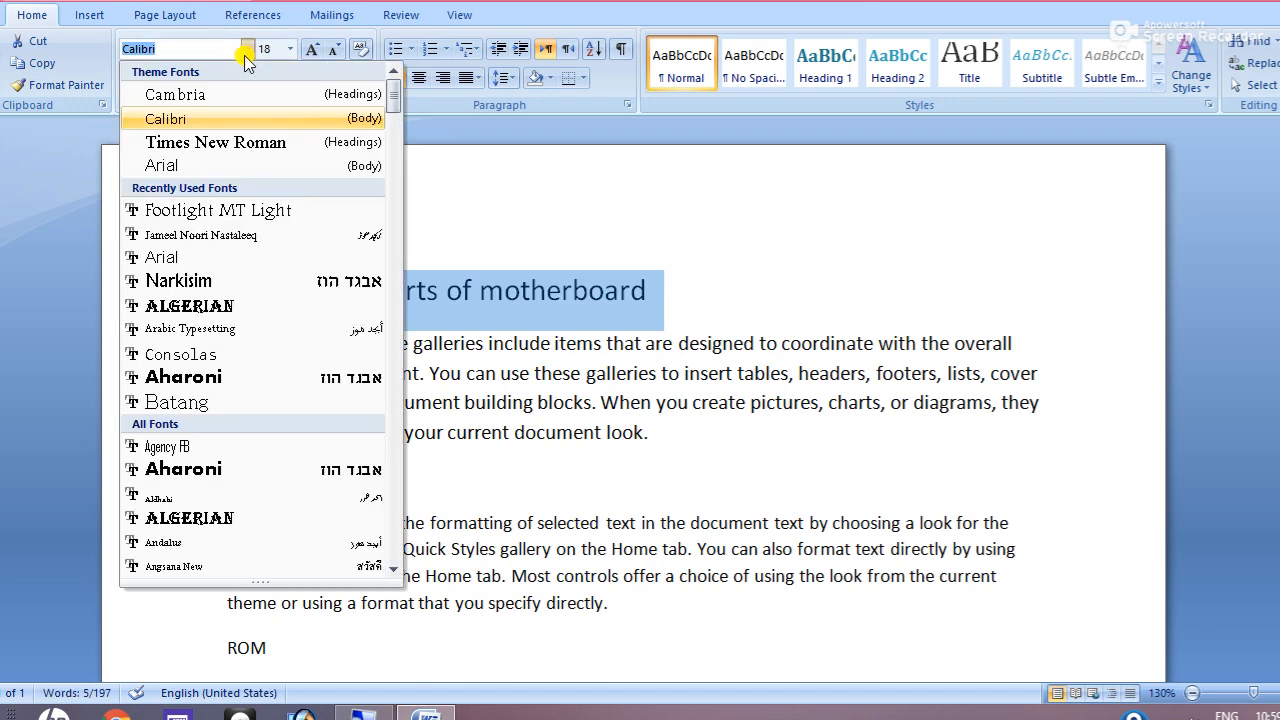
left_click(216, 146)
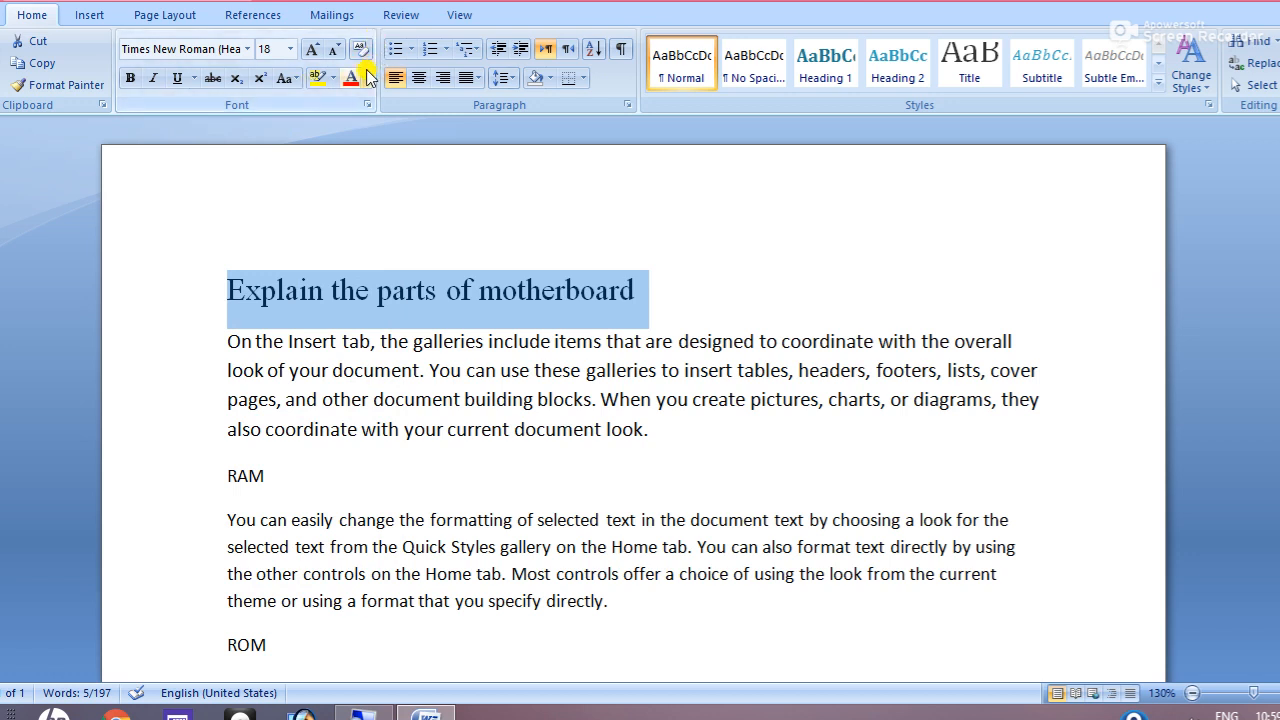
Step: Colour the title line's text with the standard light green
left_click(351, 78)
left_click(363, 82)
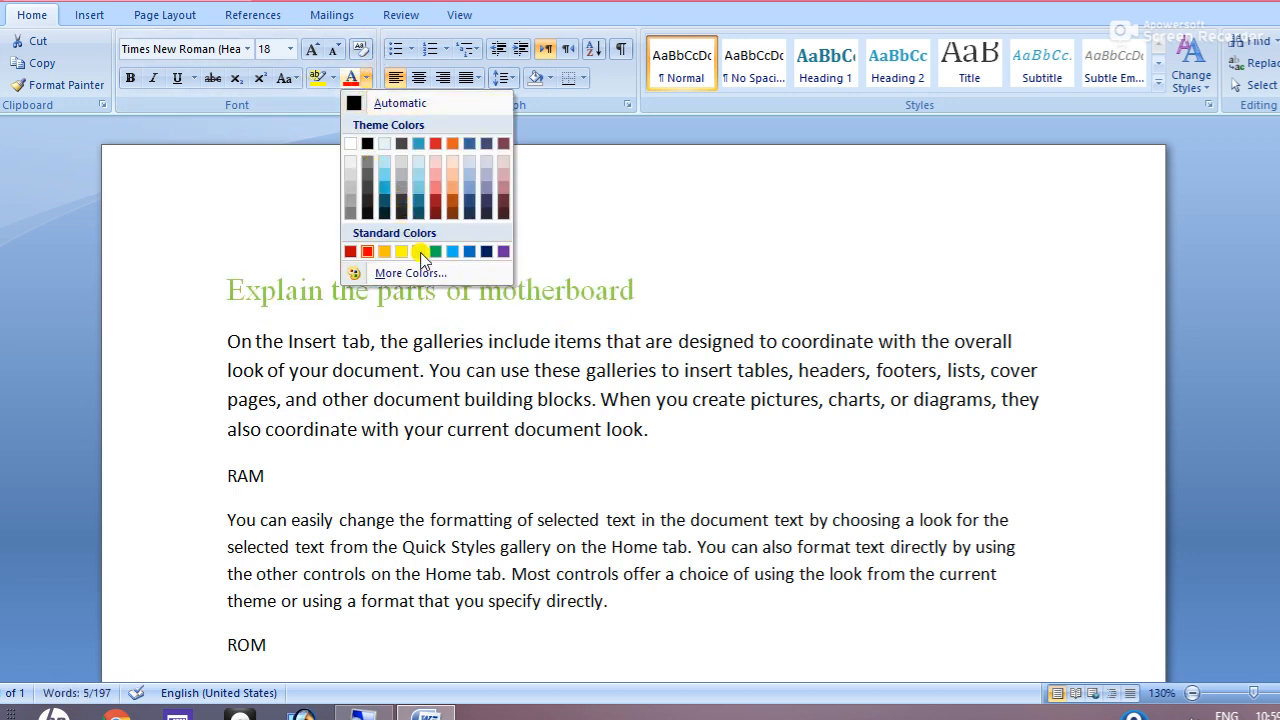
left_click(420, 252)
left_click(428, 325)
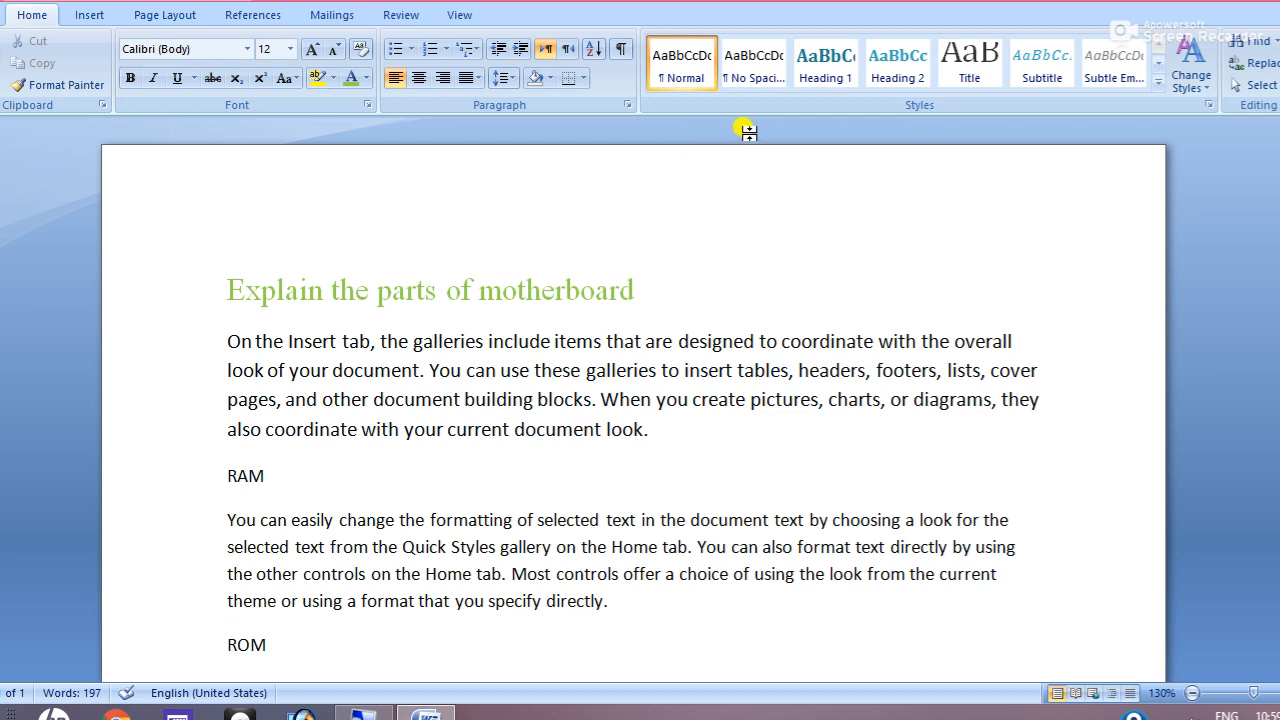
Step: Apply the Title style to the line "Explain the parts of motherboard"
mouse_move(712, 126)
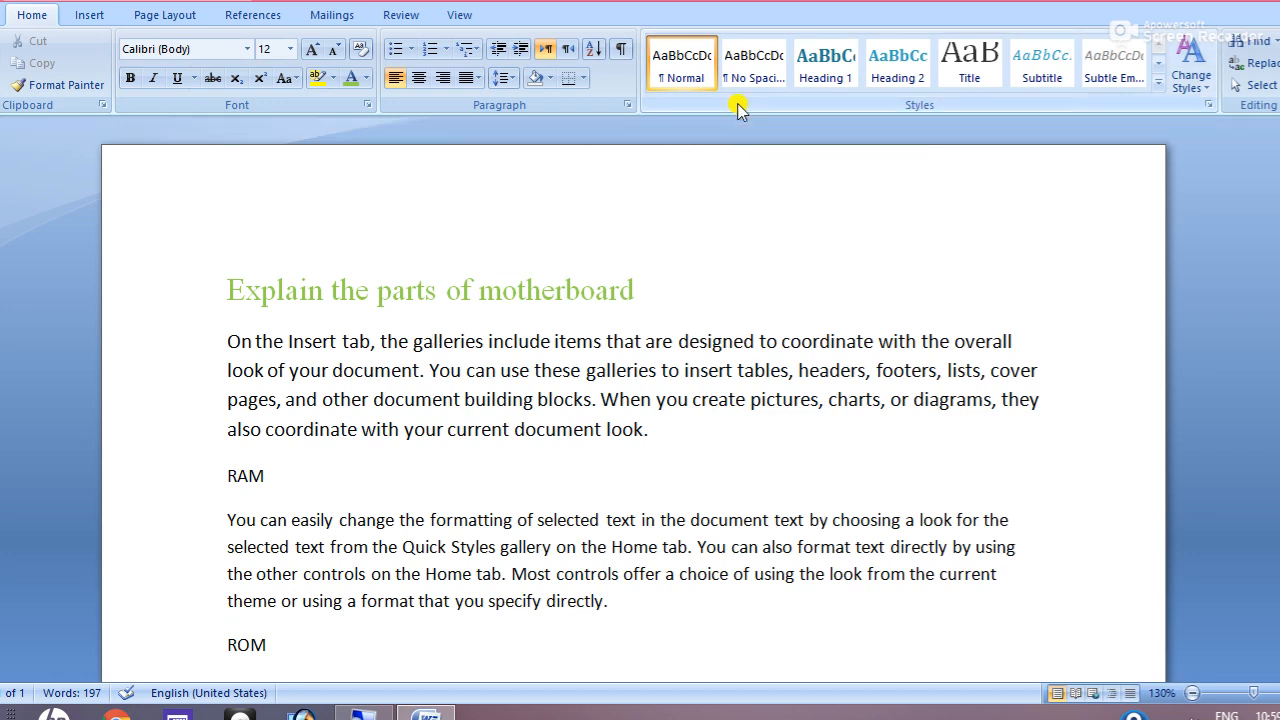
triple_click(467, 291)
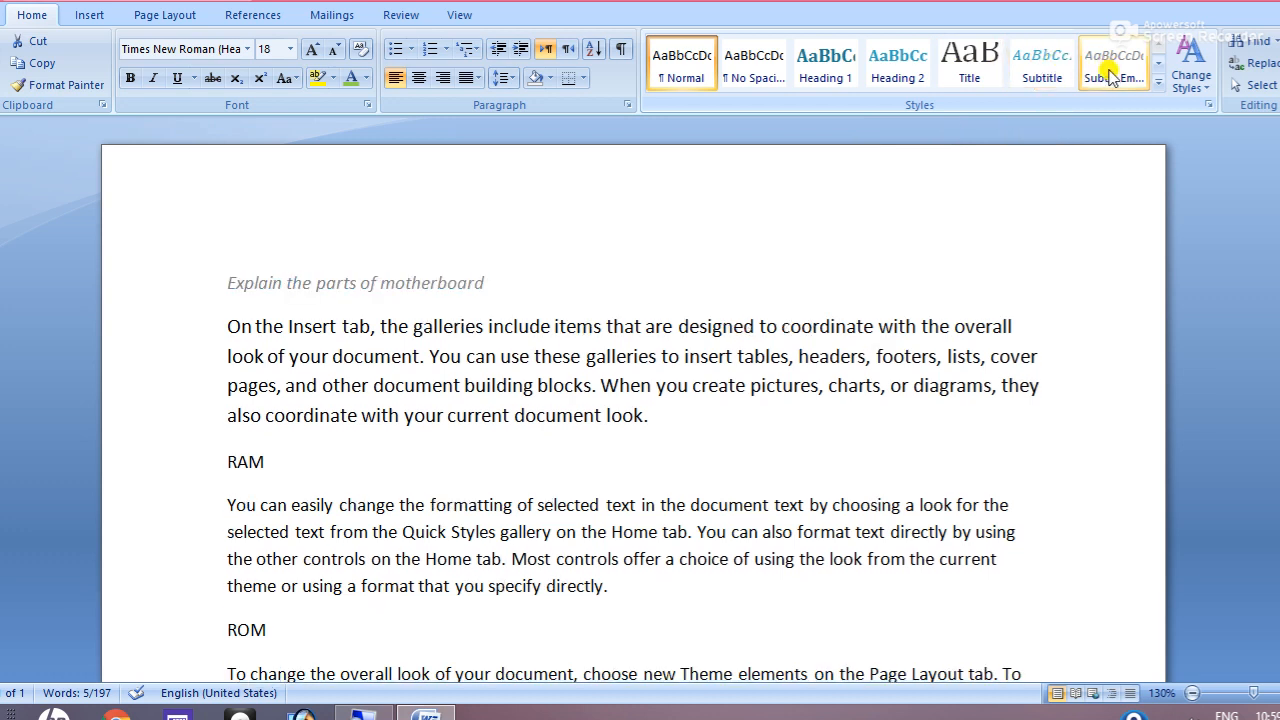
left_click(1159, 88)
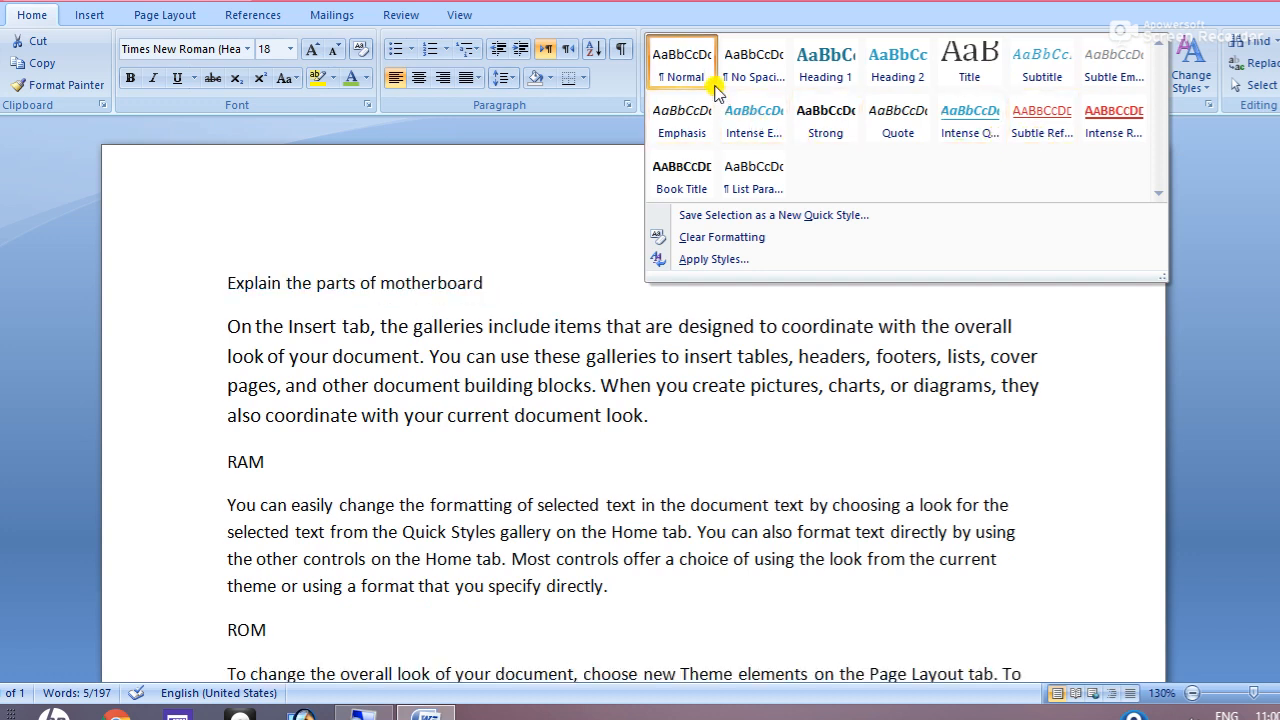
key("Escape")
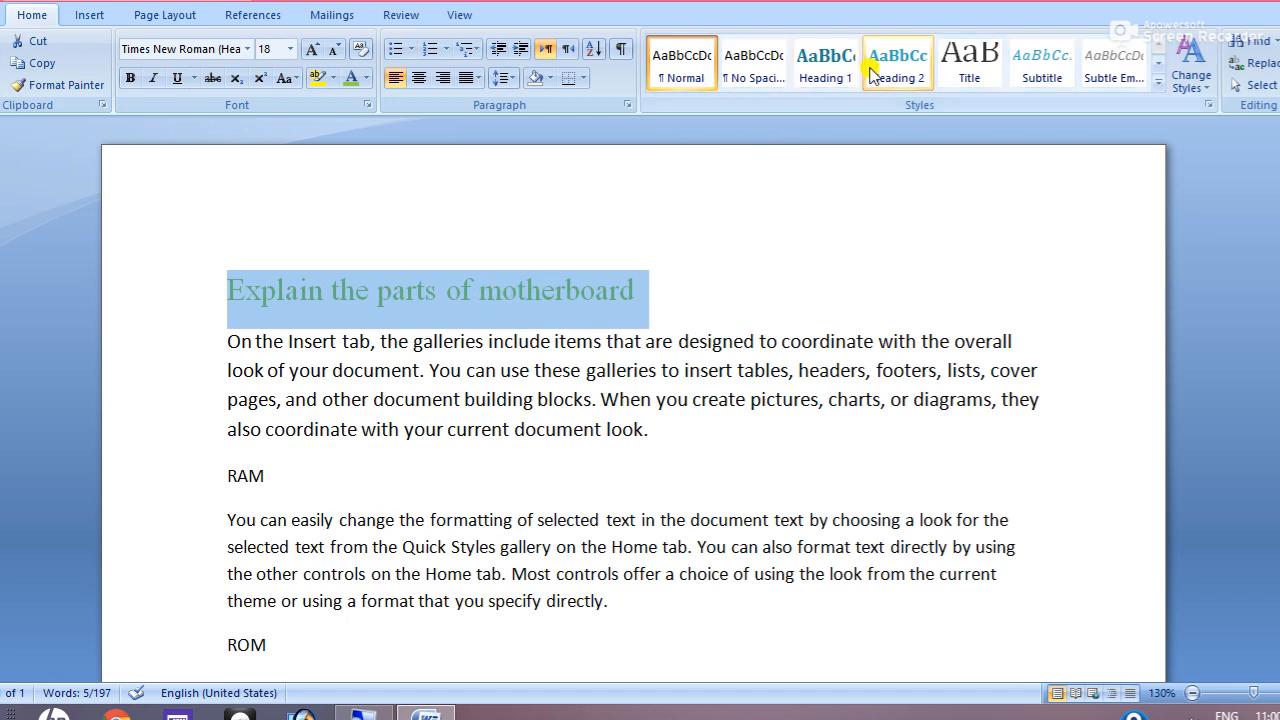
left_click(958, 66)
left_click(380, 466)
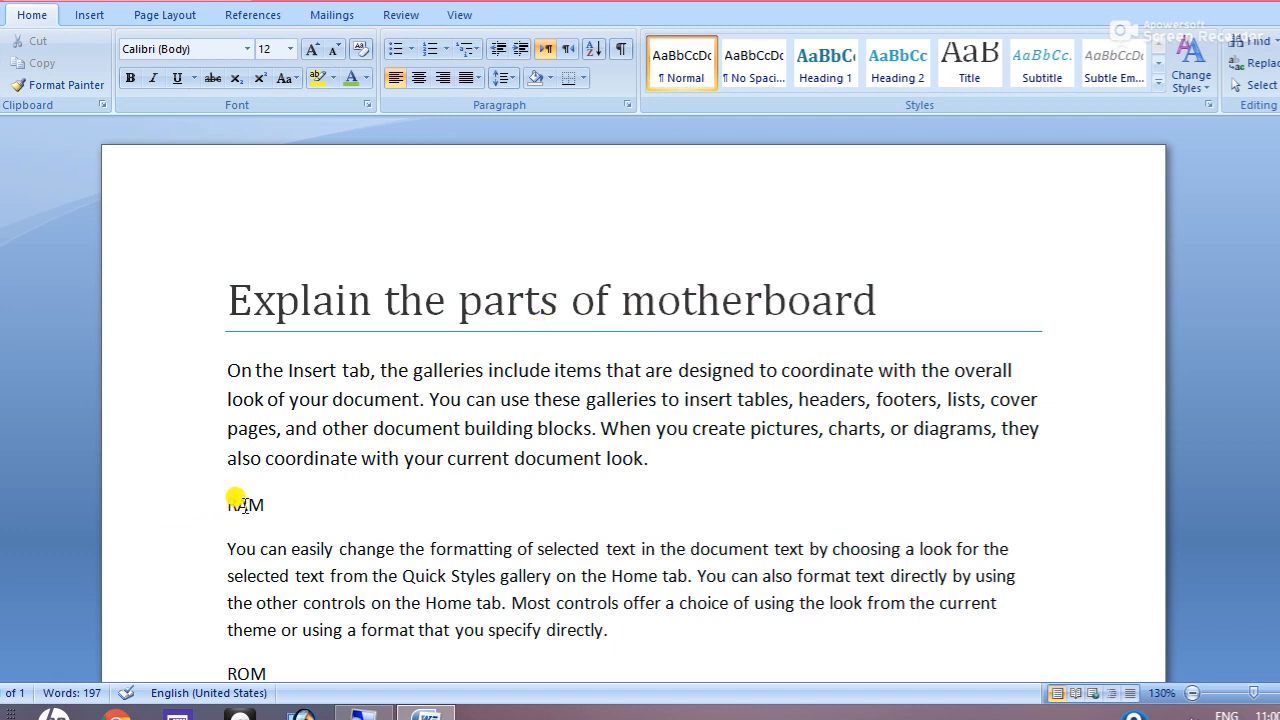
Step: Try the Heading 1 style on the RAM line and undo it
left_click_drag(232, 505, 272, 507)
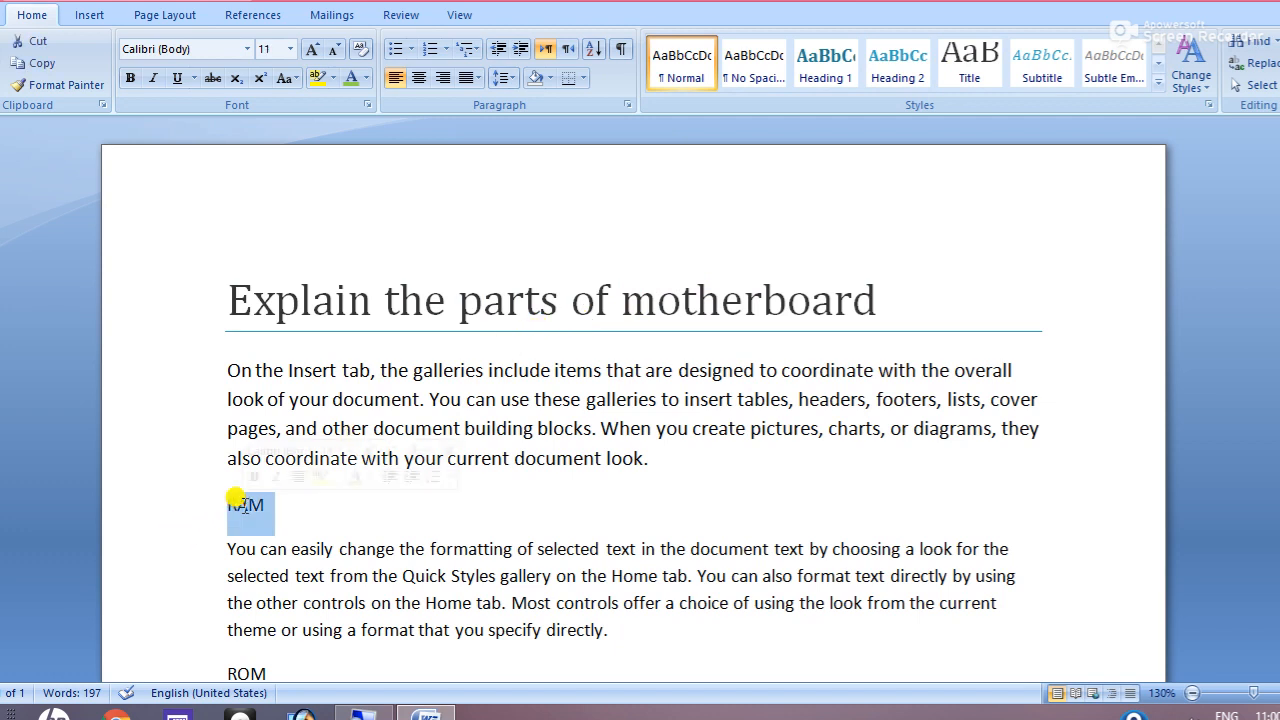
left_click(825, 70)
left_click(423, 515)
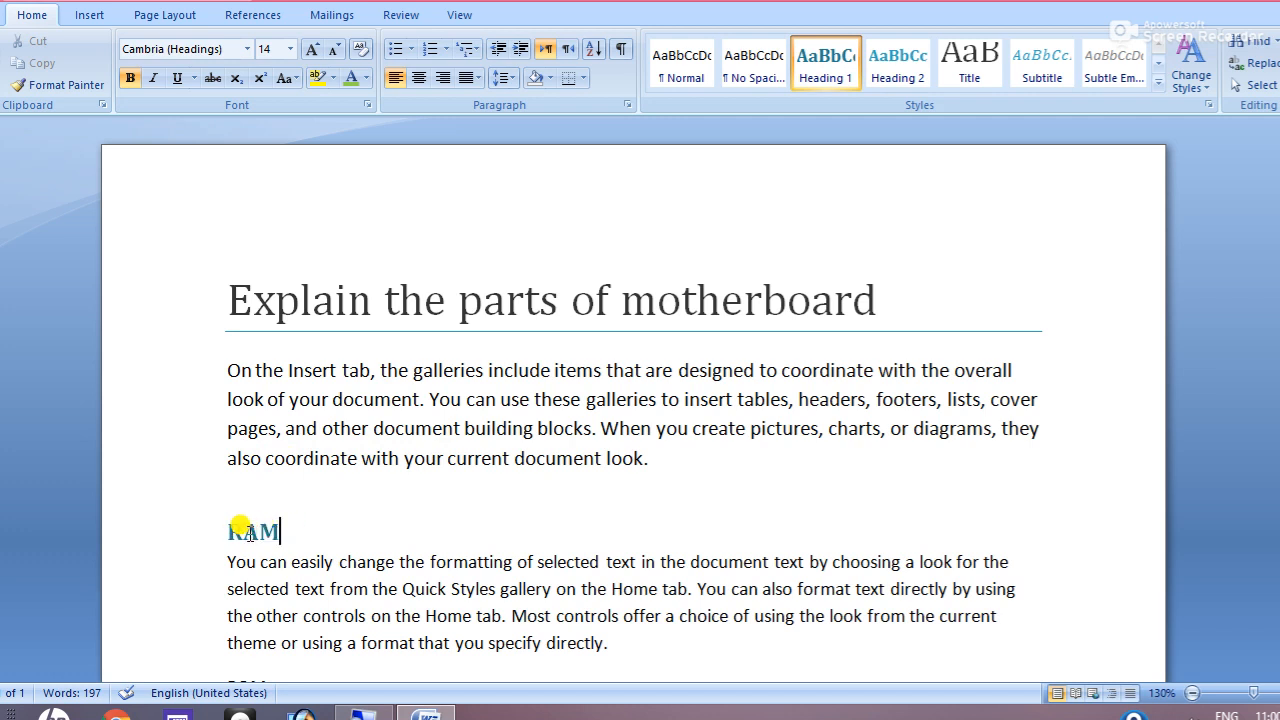
key("ctrl+z")
left_click(293, 527)
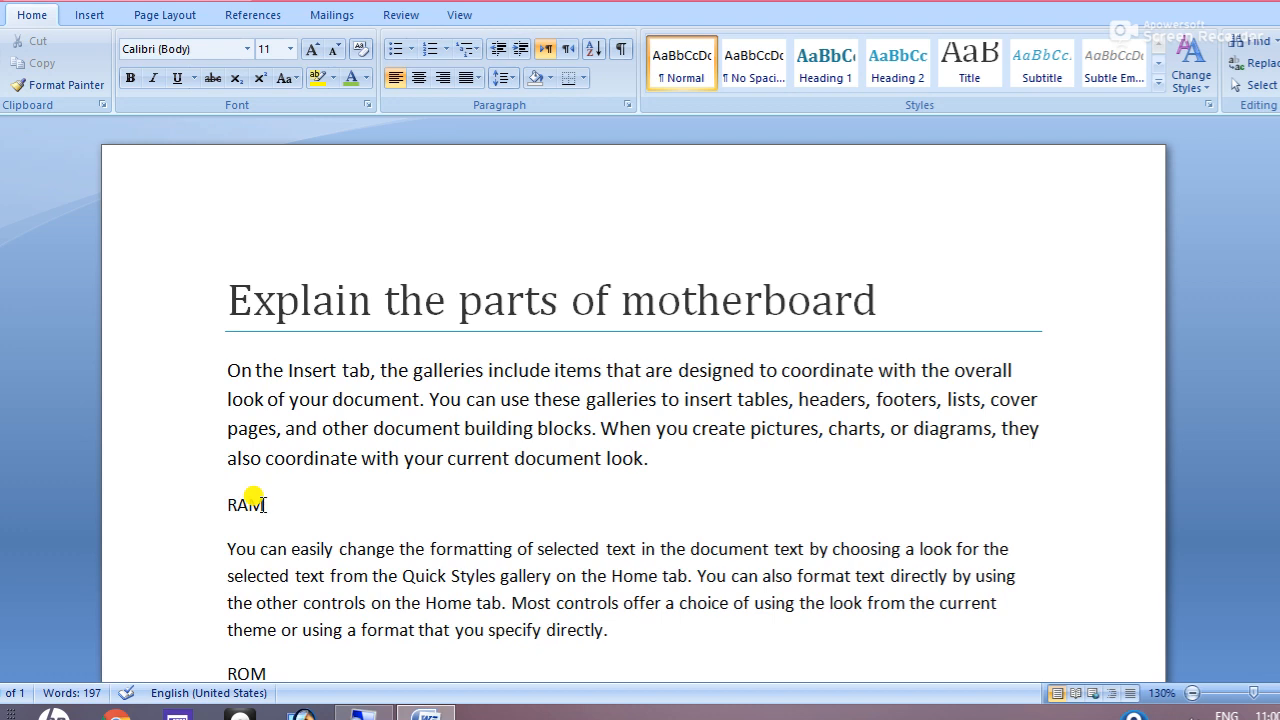
Step: Apply the Heading 1 style to the RAM line
double_click(263, 506)
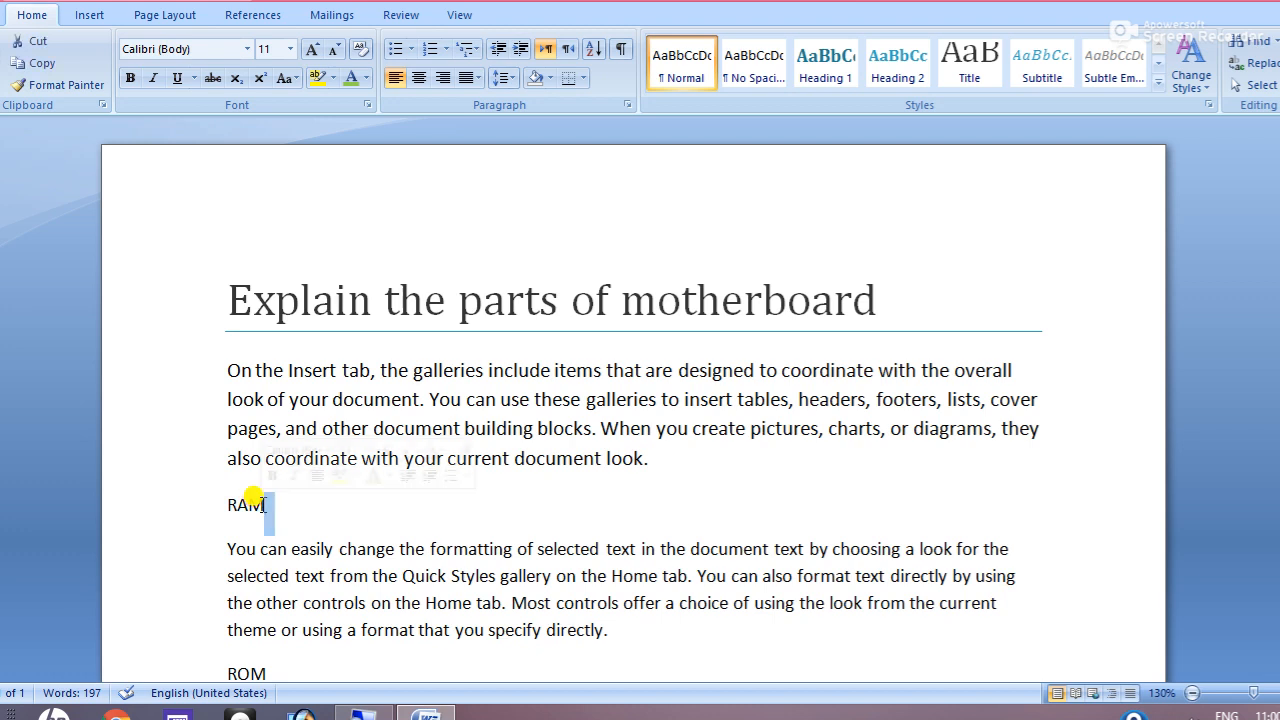
triple_click(251, 506)
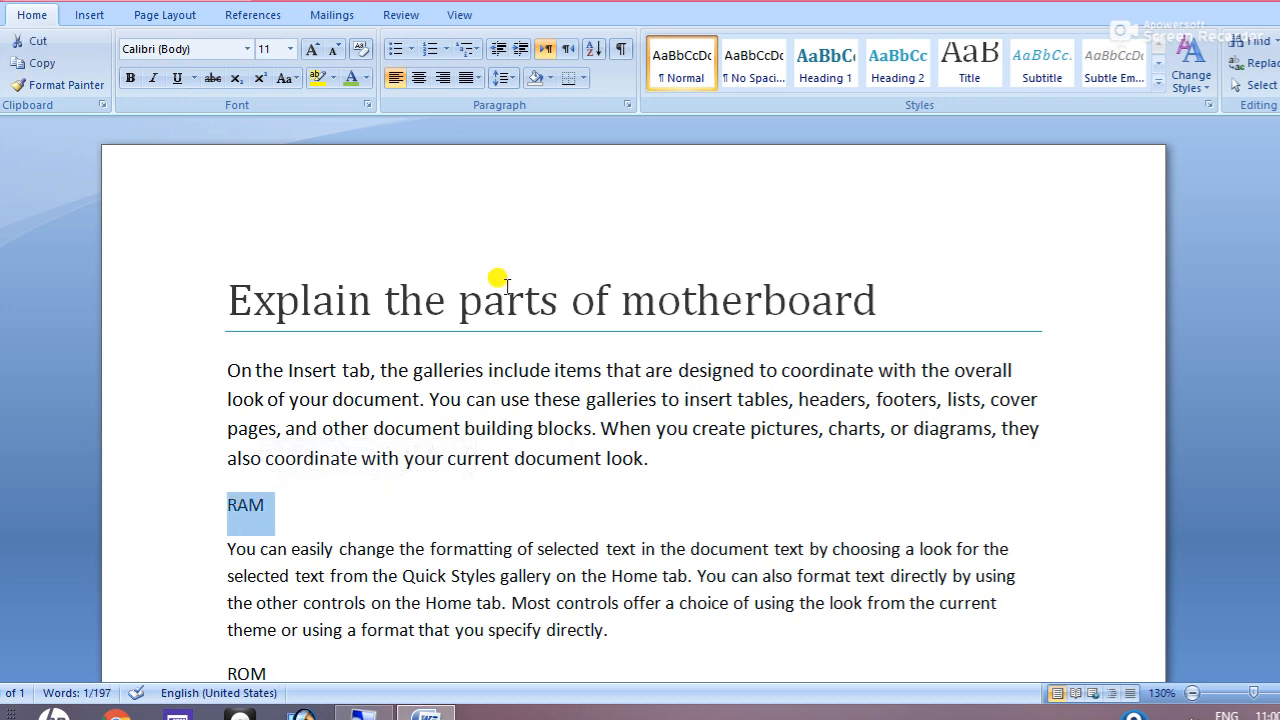
left_click(819, 82)
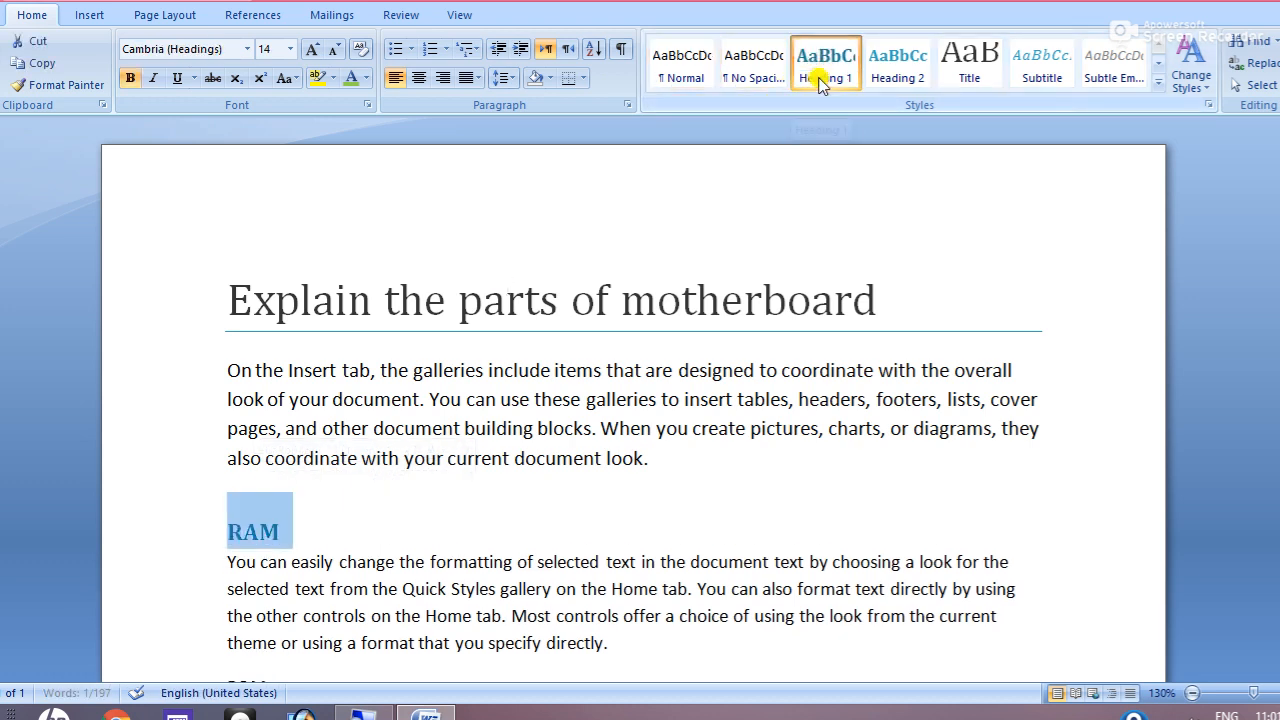
left_click(265, 525)
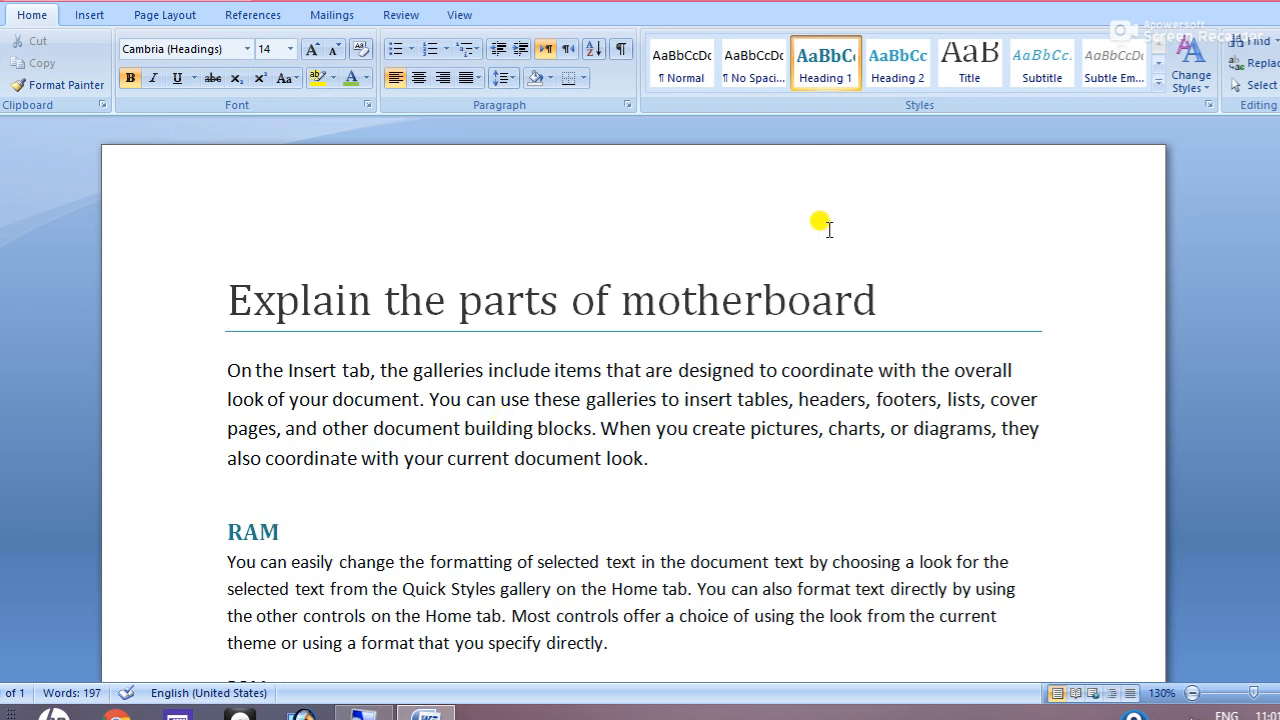
Step: Apply the Heading 2 style to the ROM line
scroll(259, 535, "down", 3)
left_click(275, 530)
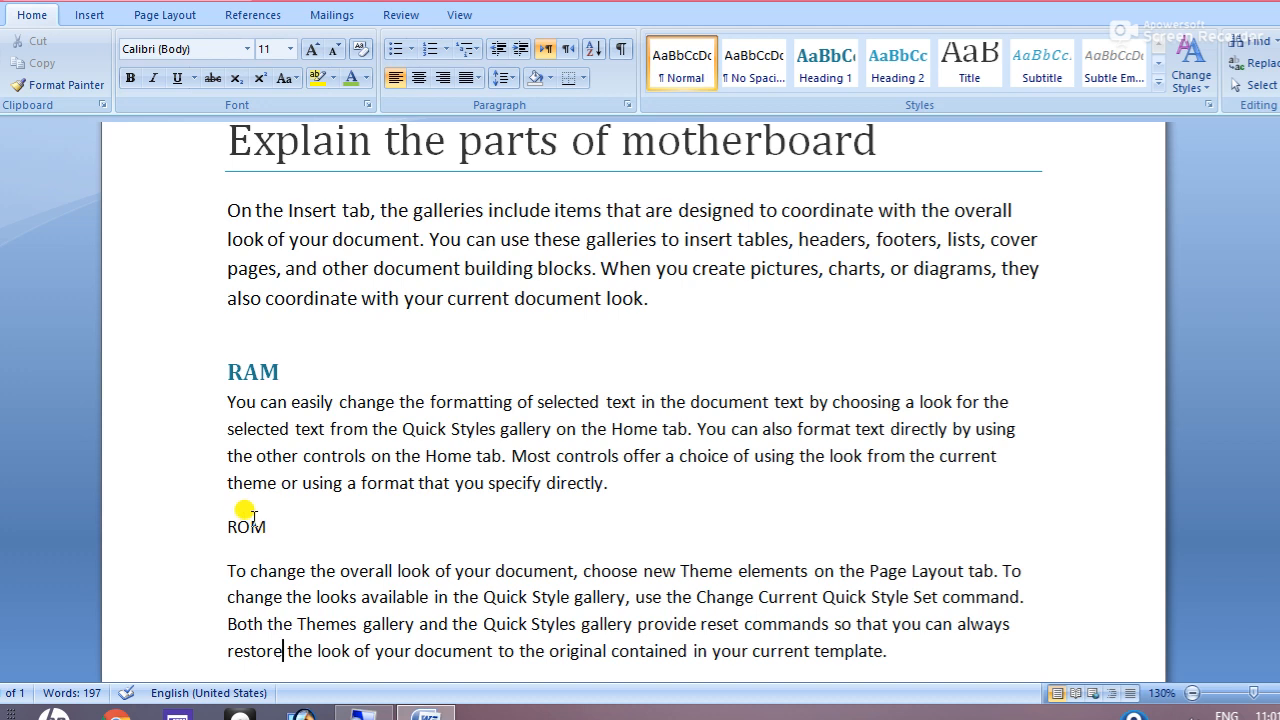
triple_click(243, 521)
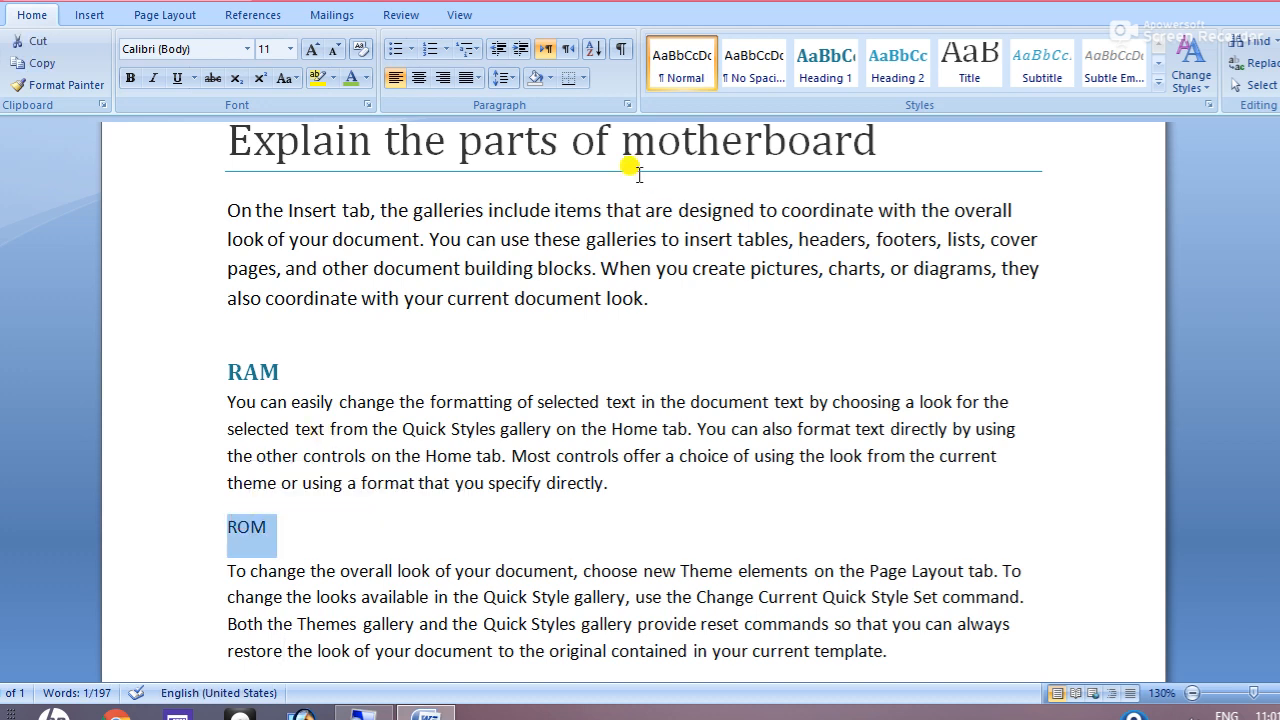
left_click(898, 66)
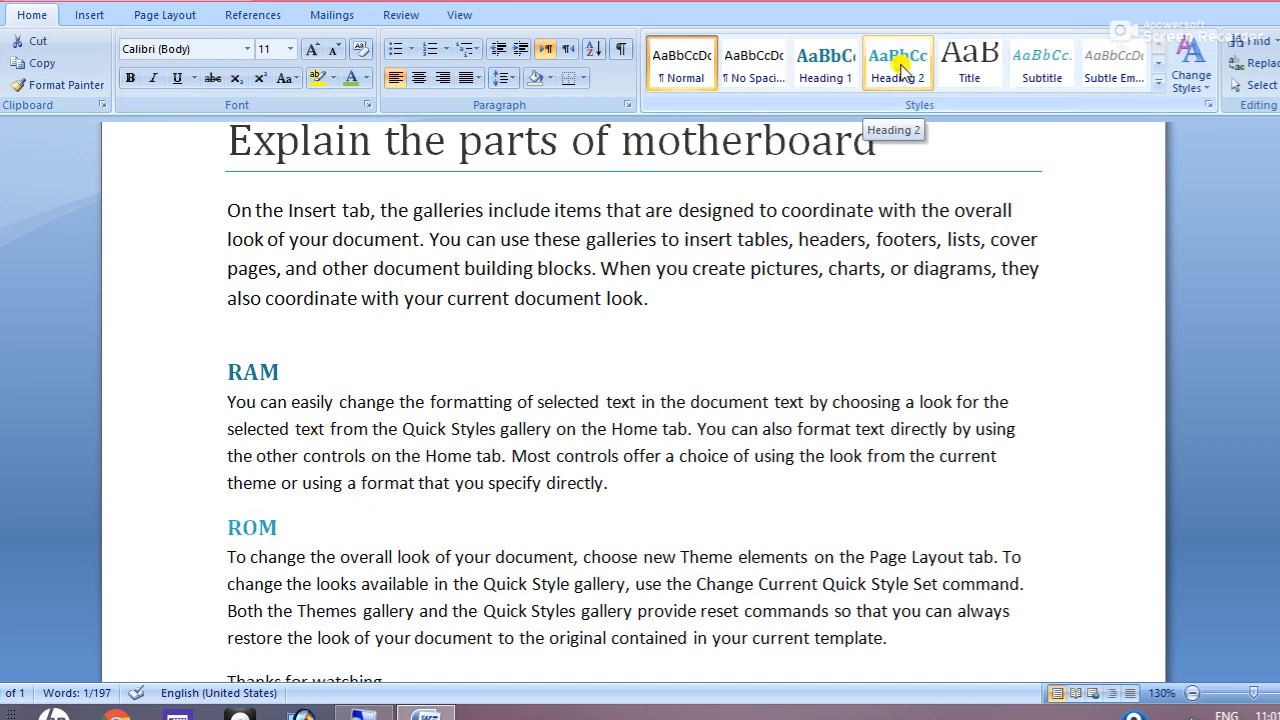
left_click(333, 537)
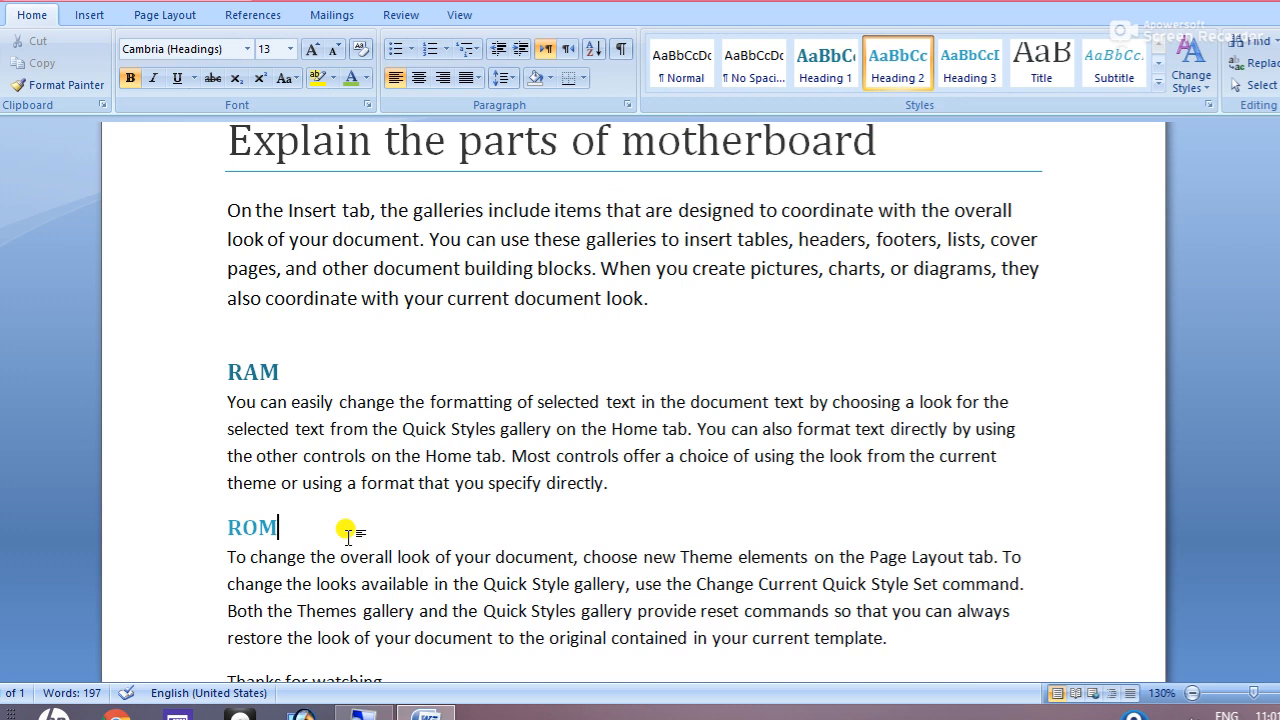
Step: Make the closing line "Thanks for watching" bold and set its font size to 20
scroll(345, 530, "up", 6)
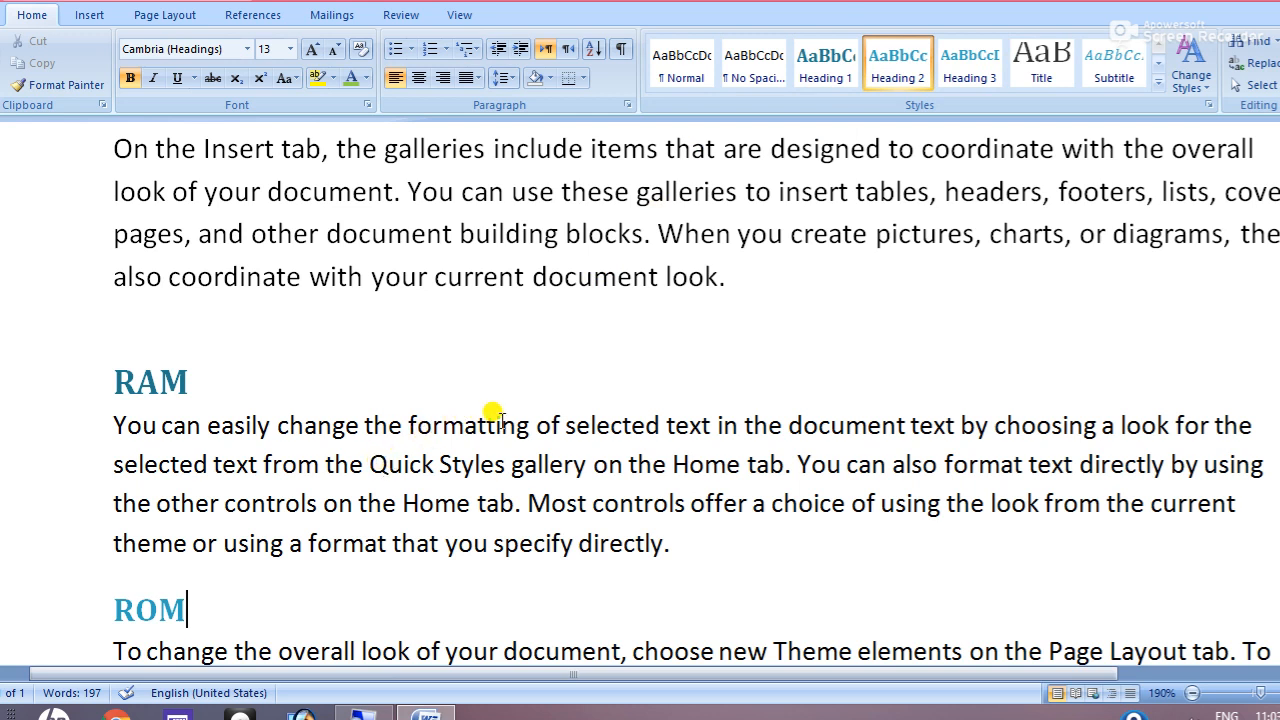
scroll(495, 413, "down", 3)
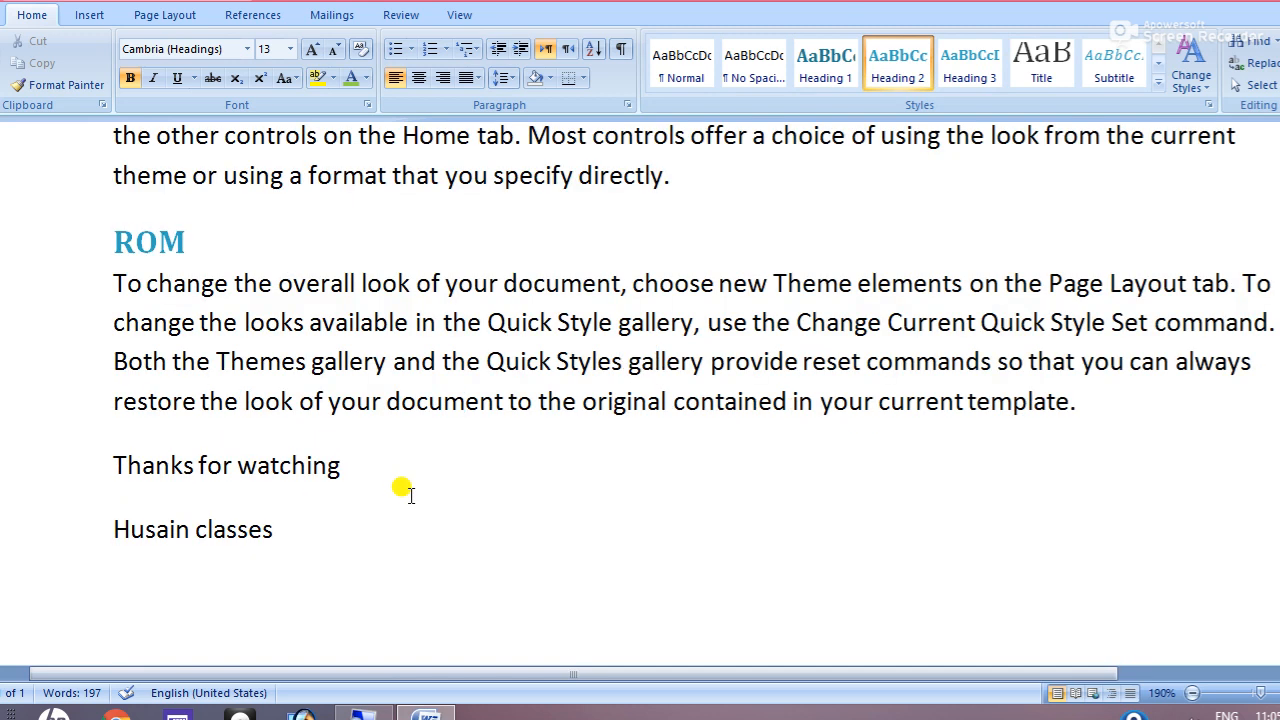
key("alt")
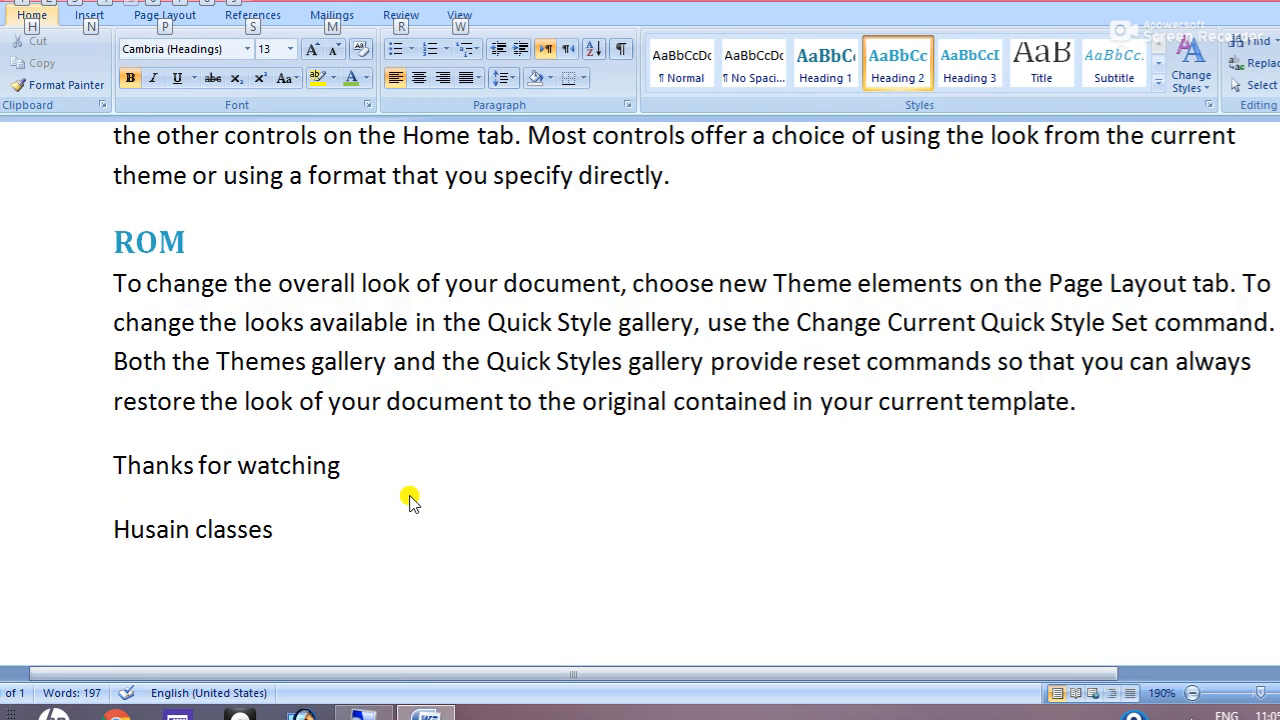
left_click(507, 401)
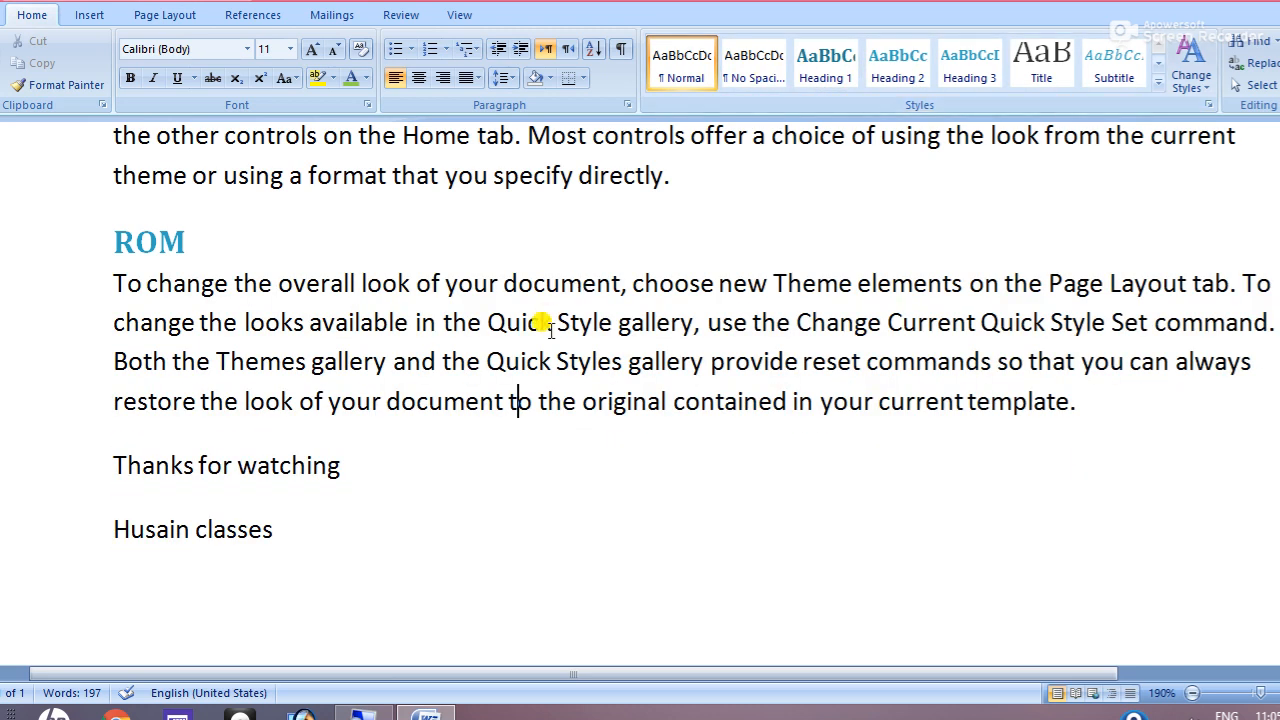
double_click(322, 465)
triple_click(322, 465)
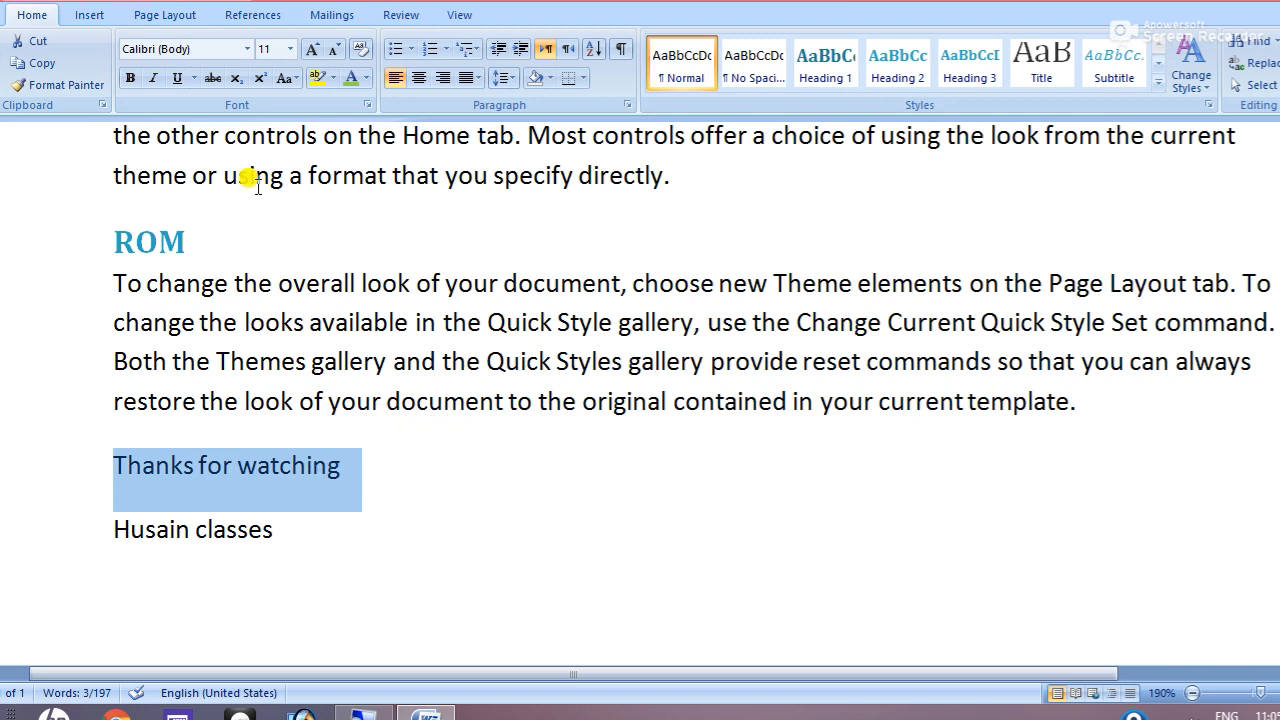
left_click(130, 80)
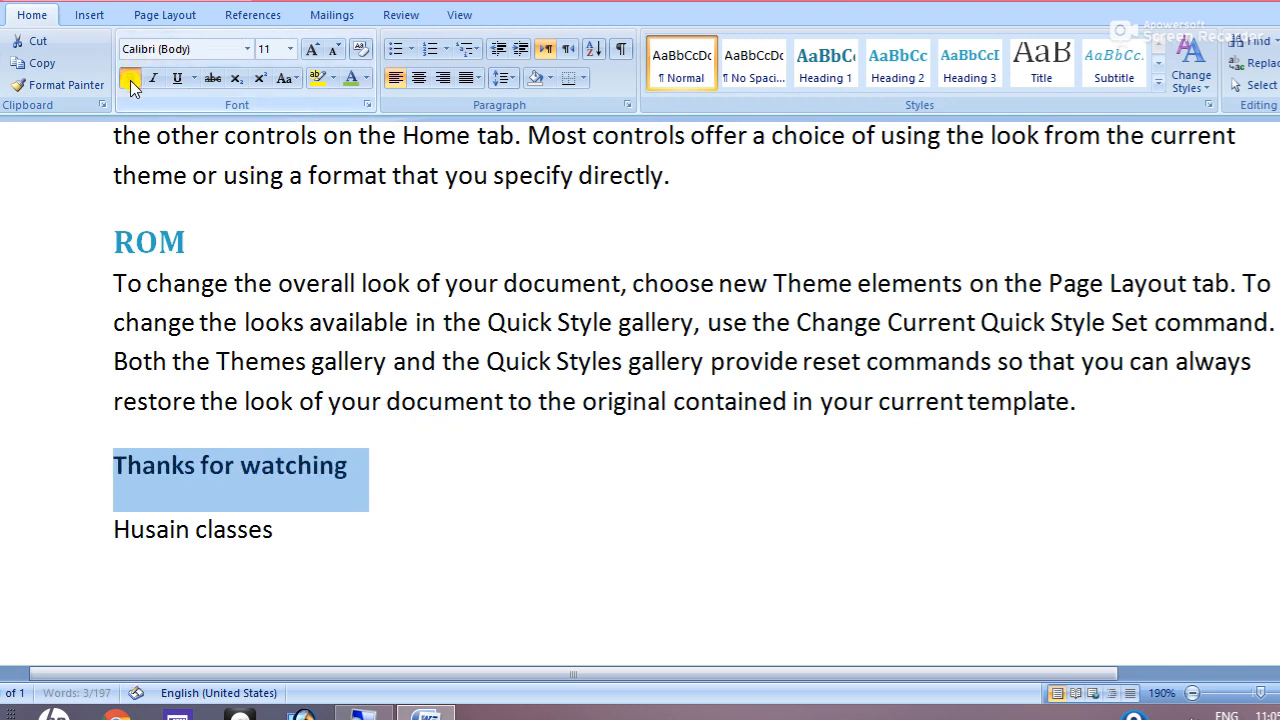
left_click(290, 49)
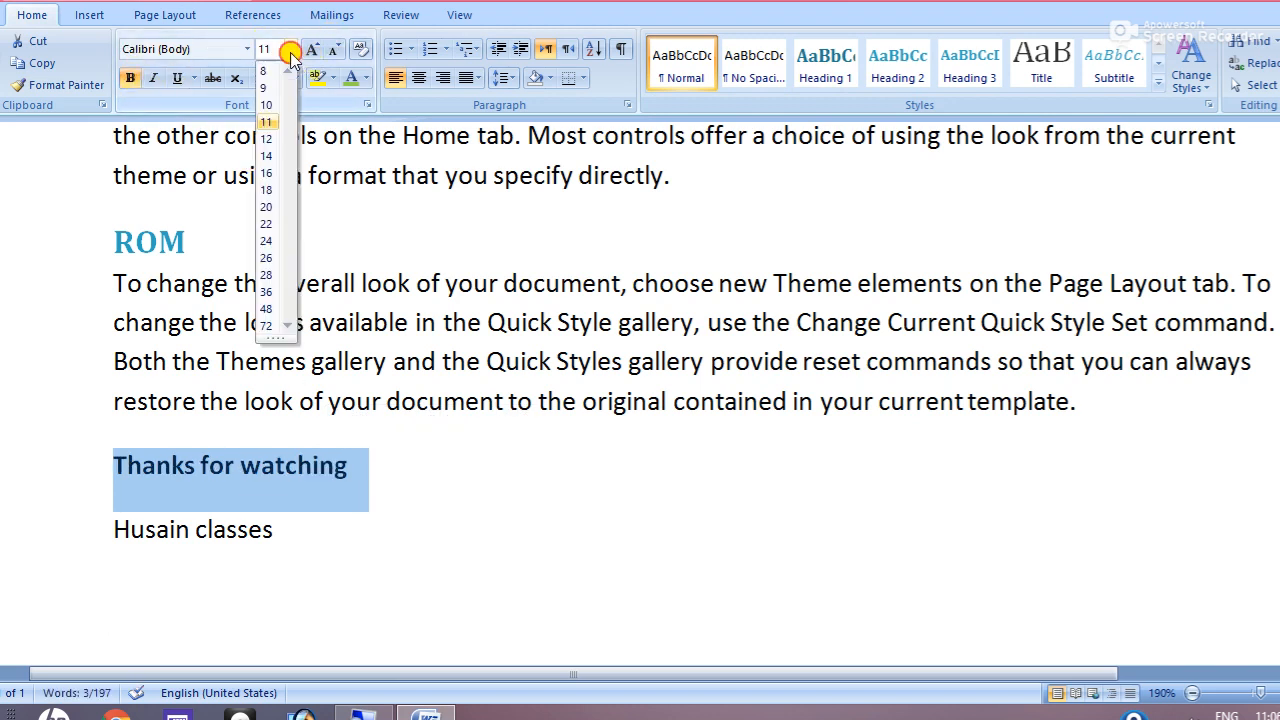
left_click(268, 210)
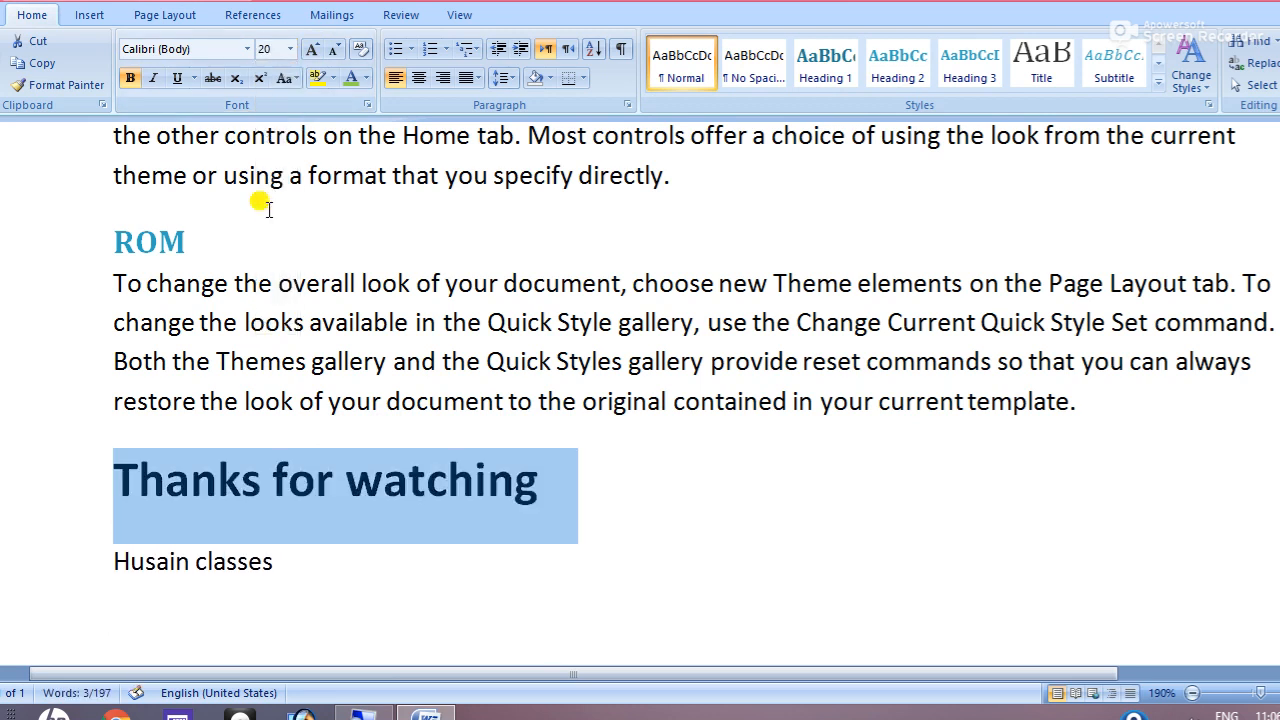
Step: Set the "Thanks for watching" line in Arabic Typesetting and colour it with the standard dark red
left_click(246, 50)
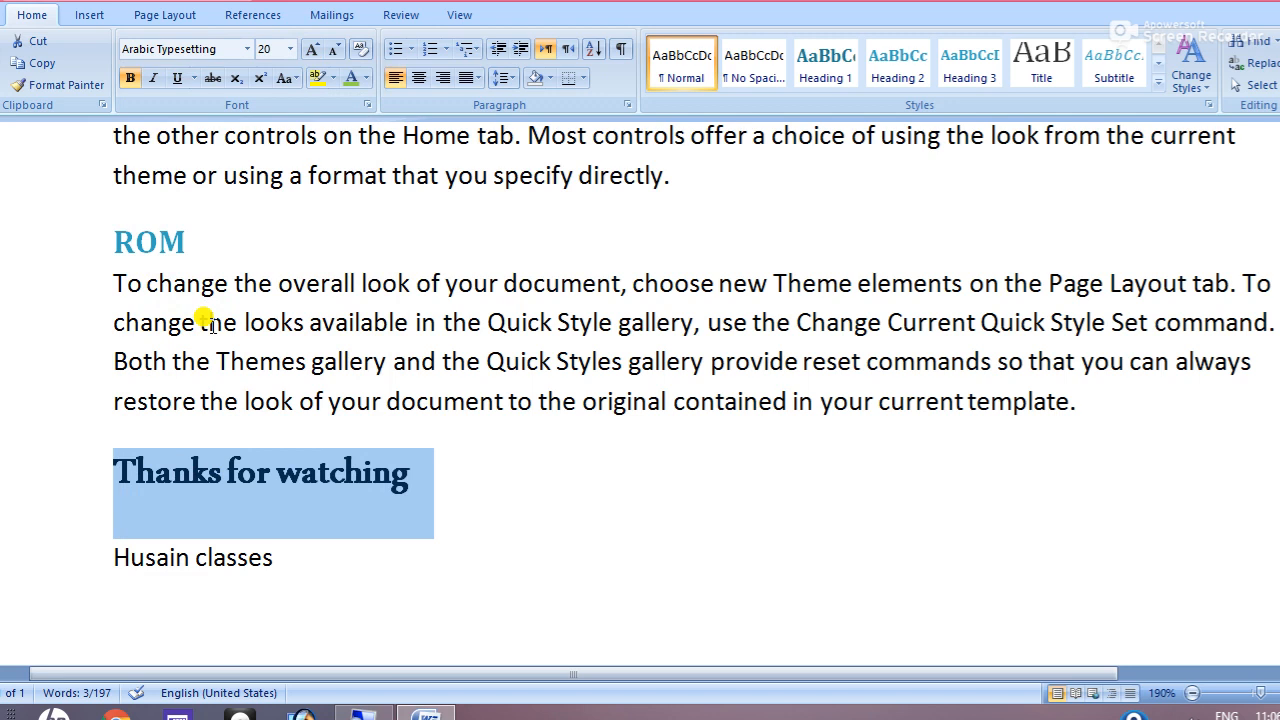
left_click(367, 79)
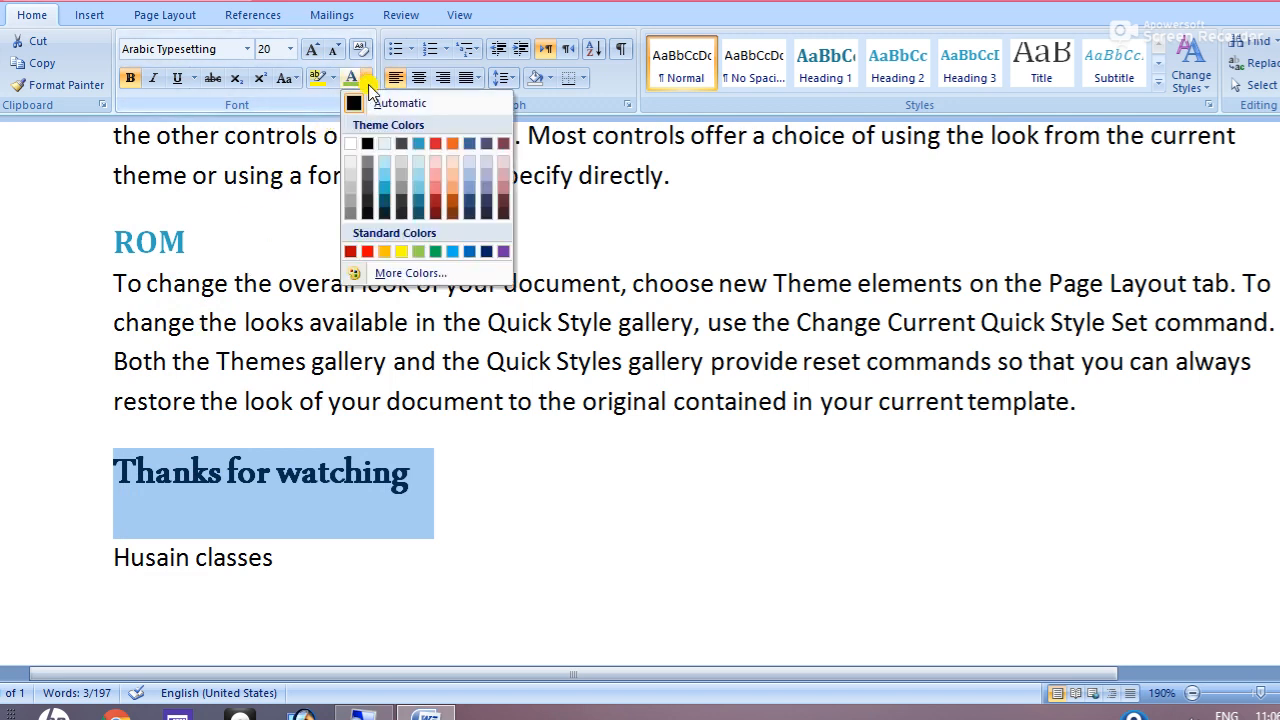
left_click(351, 253)
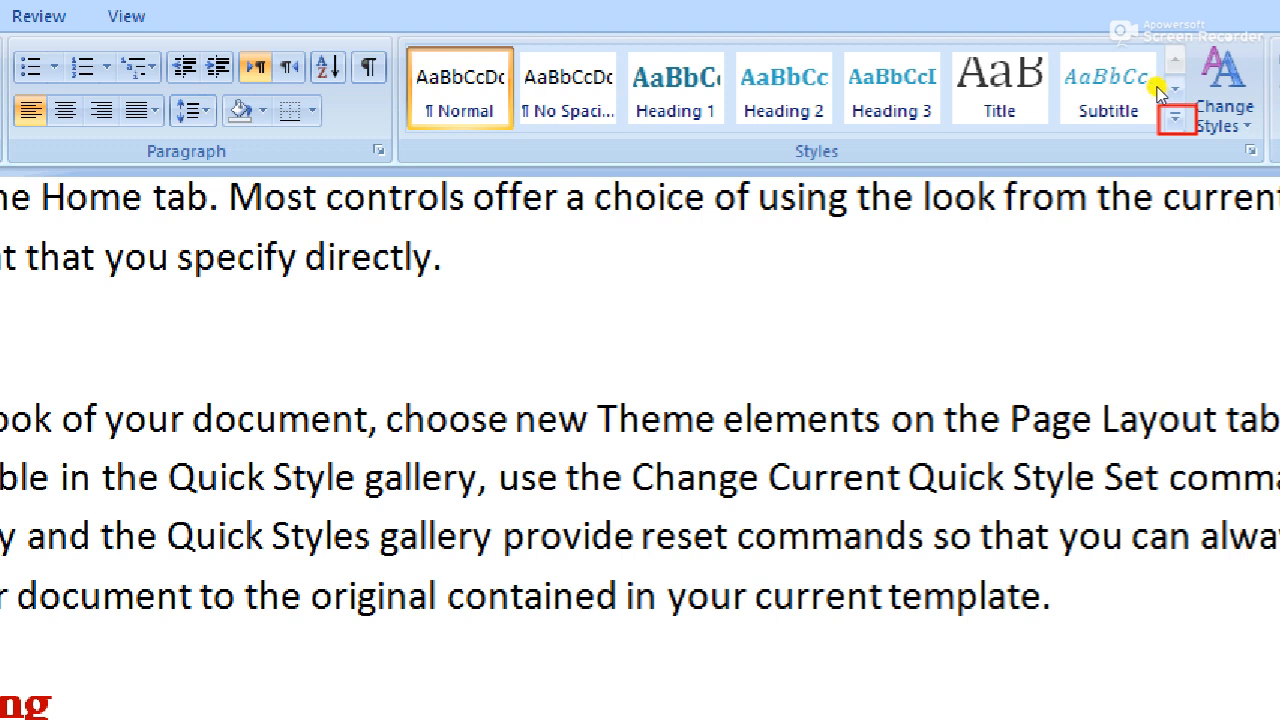
Step: Save the formatting of the selected "Thanks for watching" line as a new Quick Style, keeping the suggested name
left_click(1175, 118)
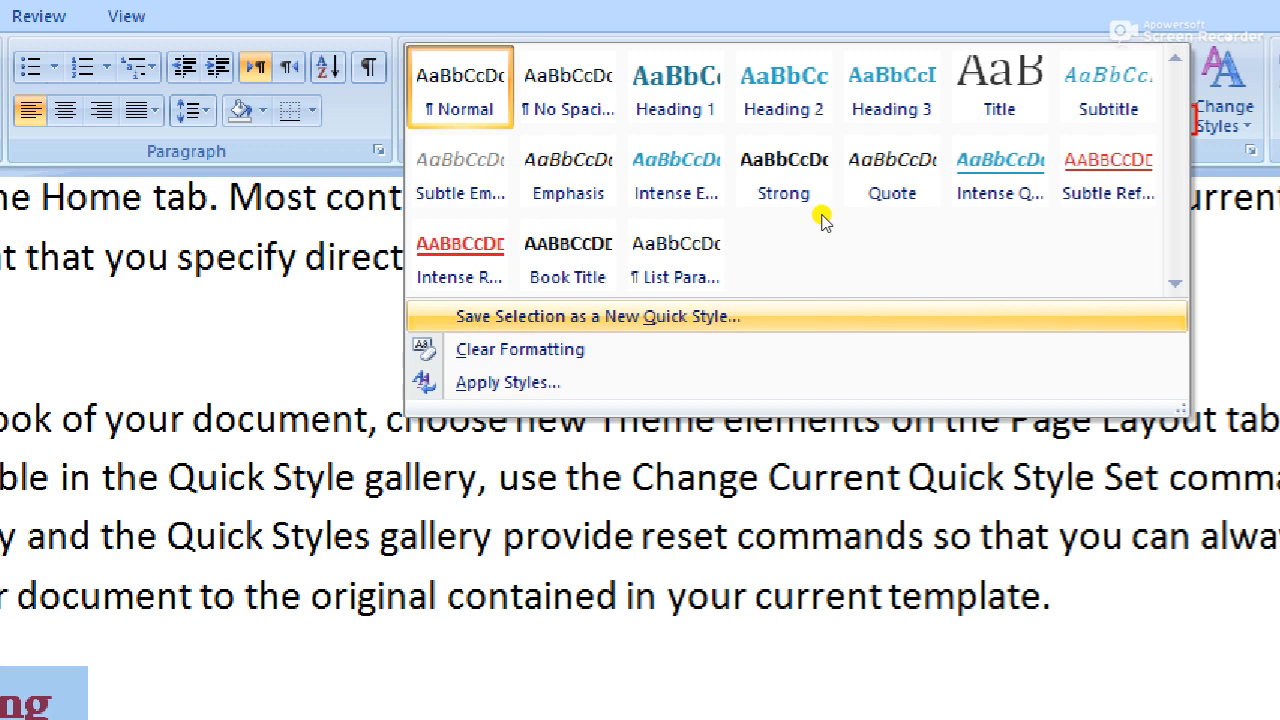
key("Return")
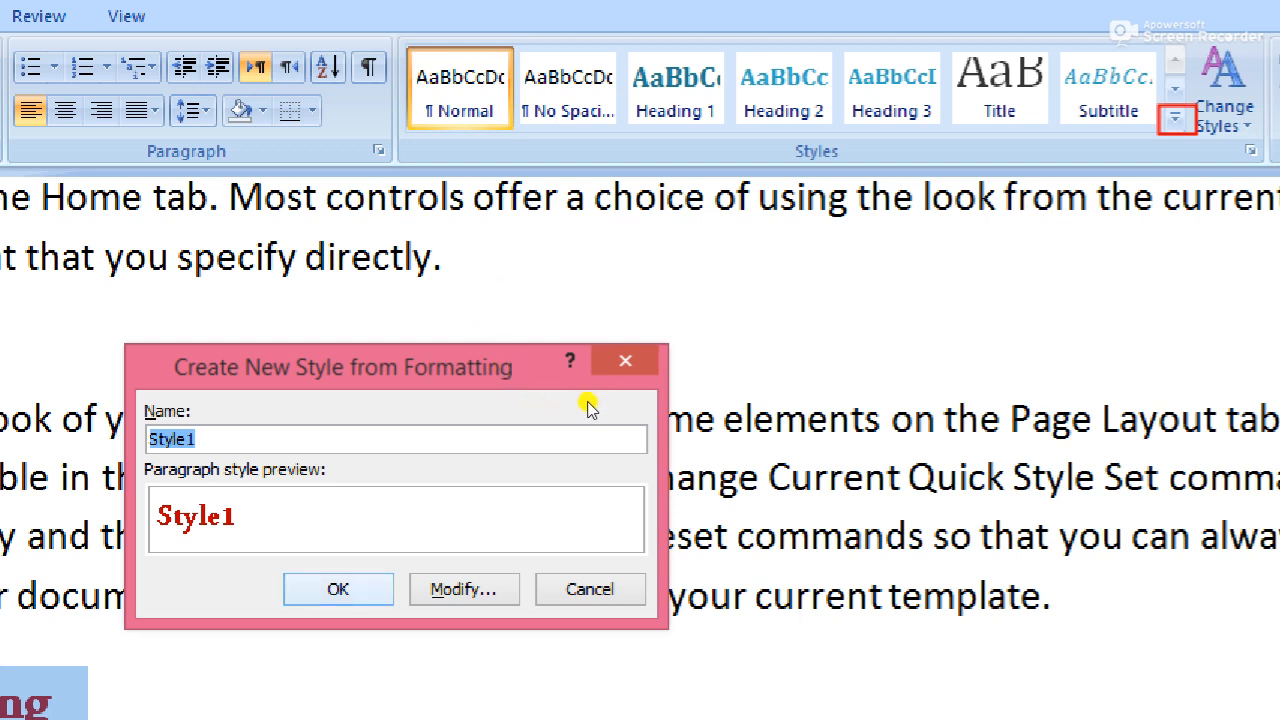
key("Return")
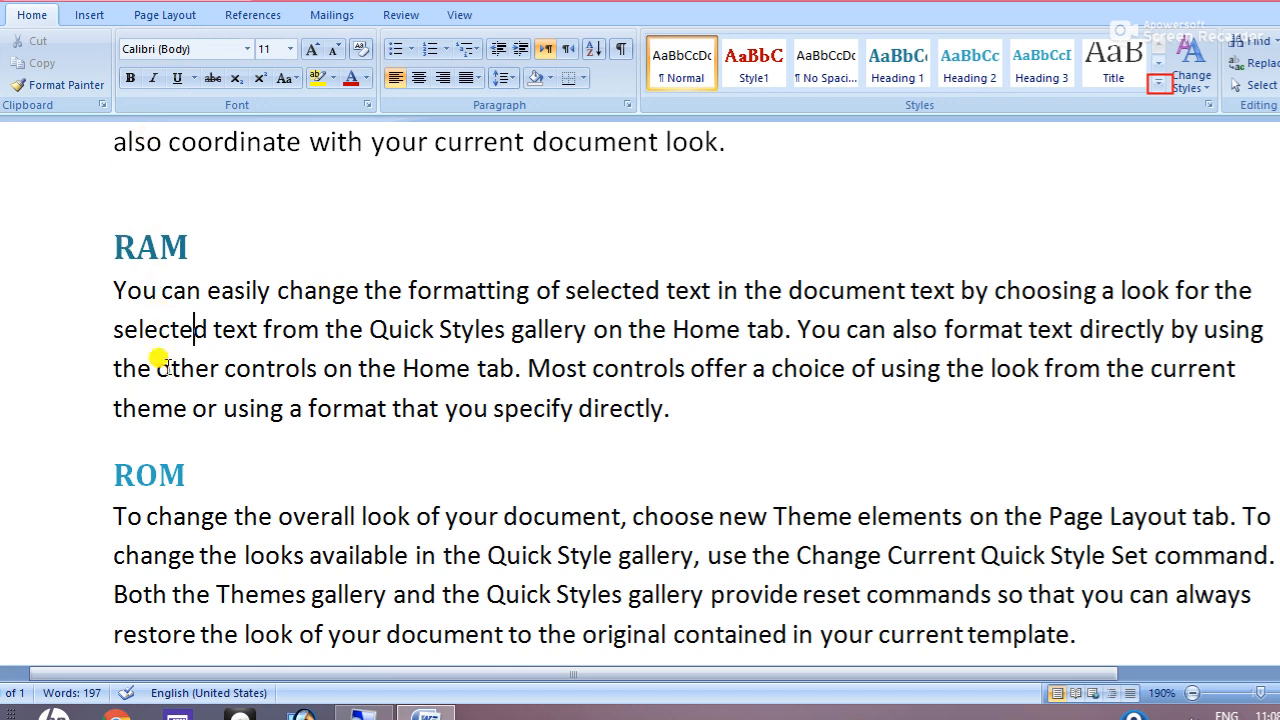
Step: Apply the custom Style1 to the RAM heading
triple_click(157, 248)
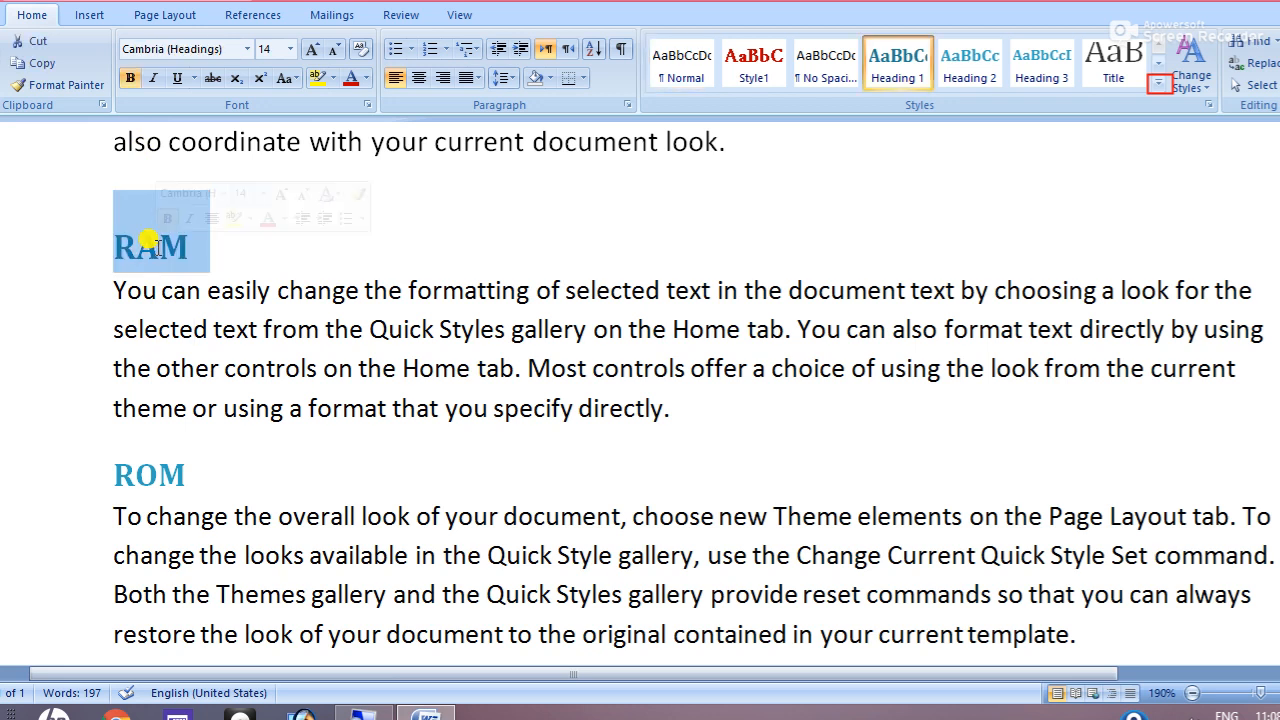
left_click(753, 78)
left_click(257, 255)
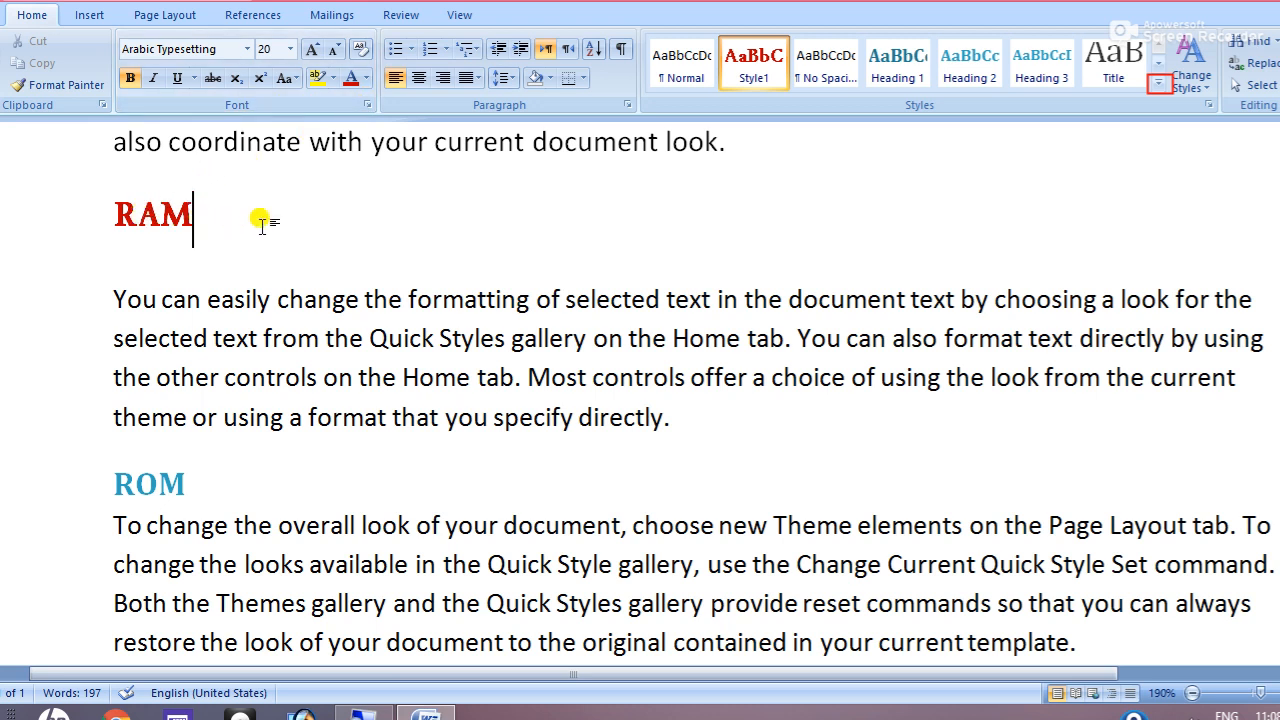
Step: Apply the custom Style1 to the paragraph under the RAM heading
triple_click(310, 308)
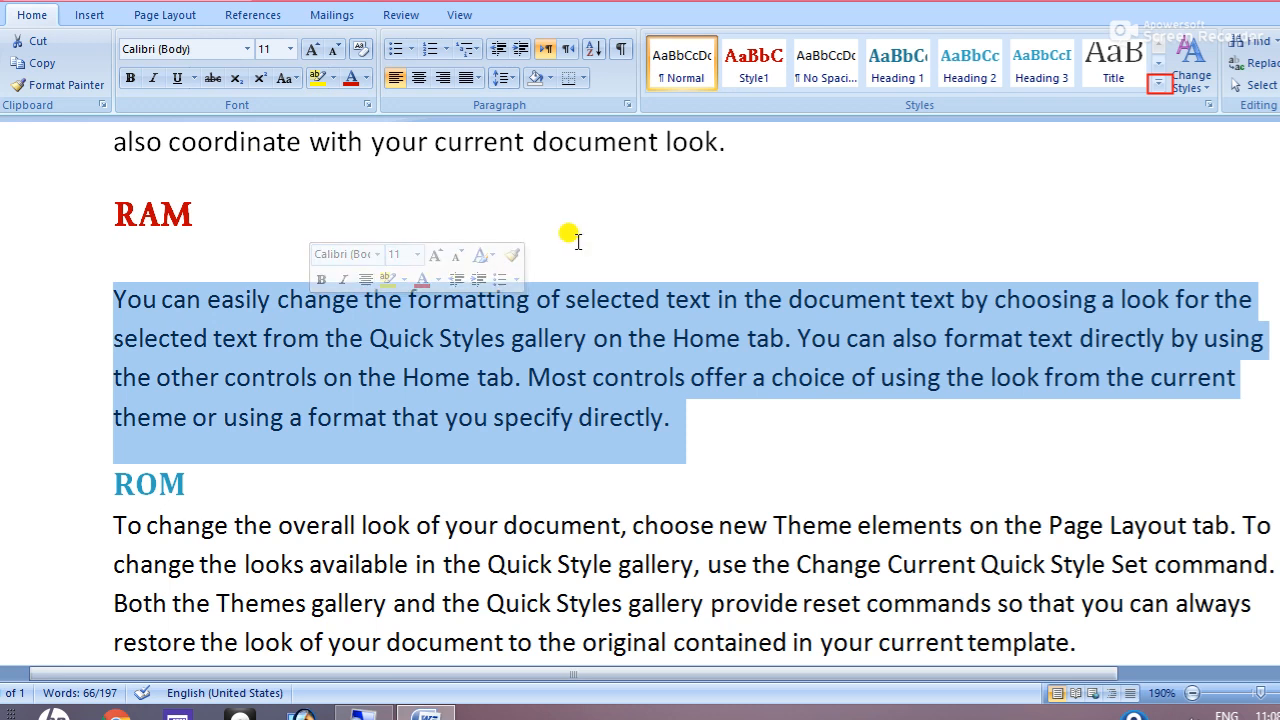
scroll(757, 307, "up", 1)
key("alt")
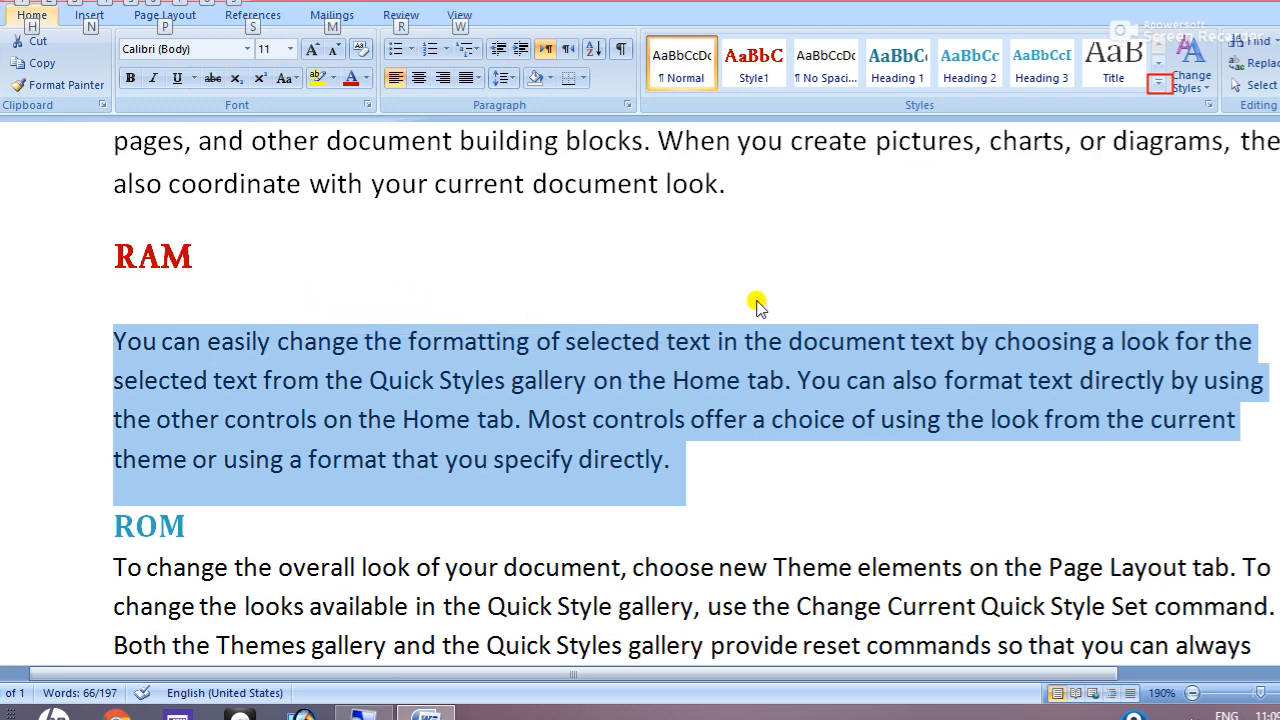
left_click(591, 341)
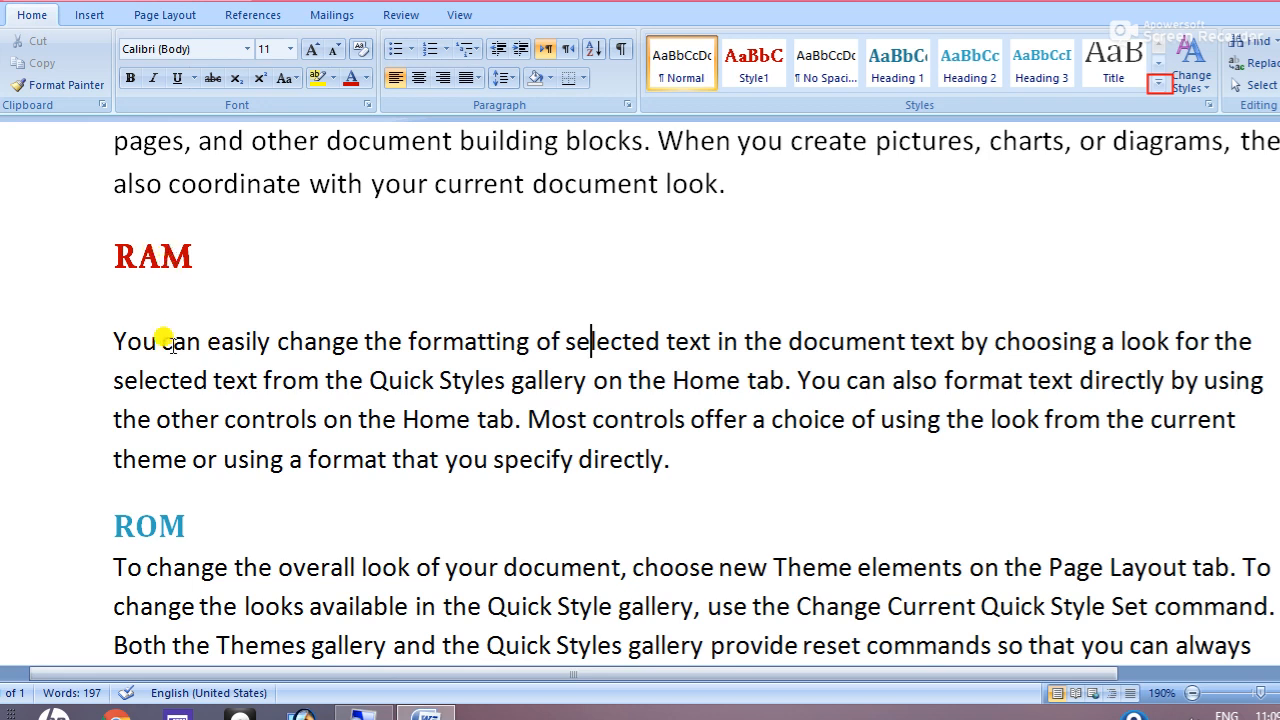
triple_click(288, 341)
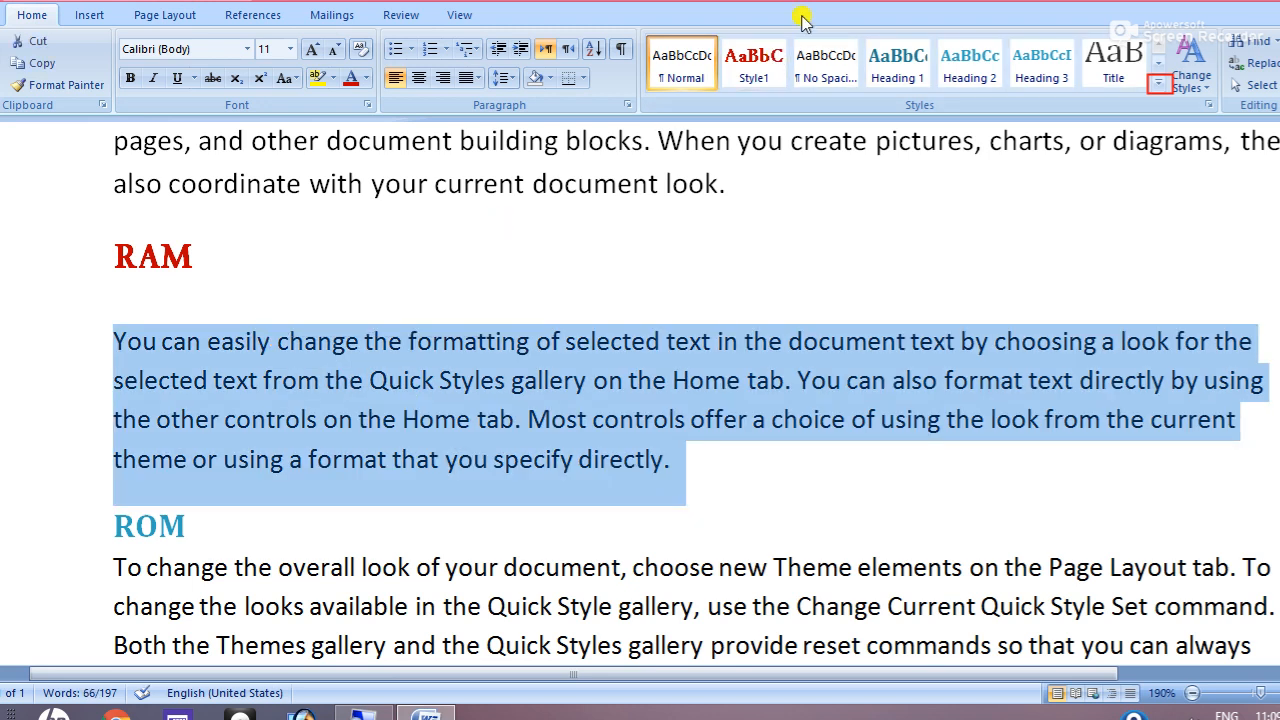
left_click(757, 60)
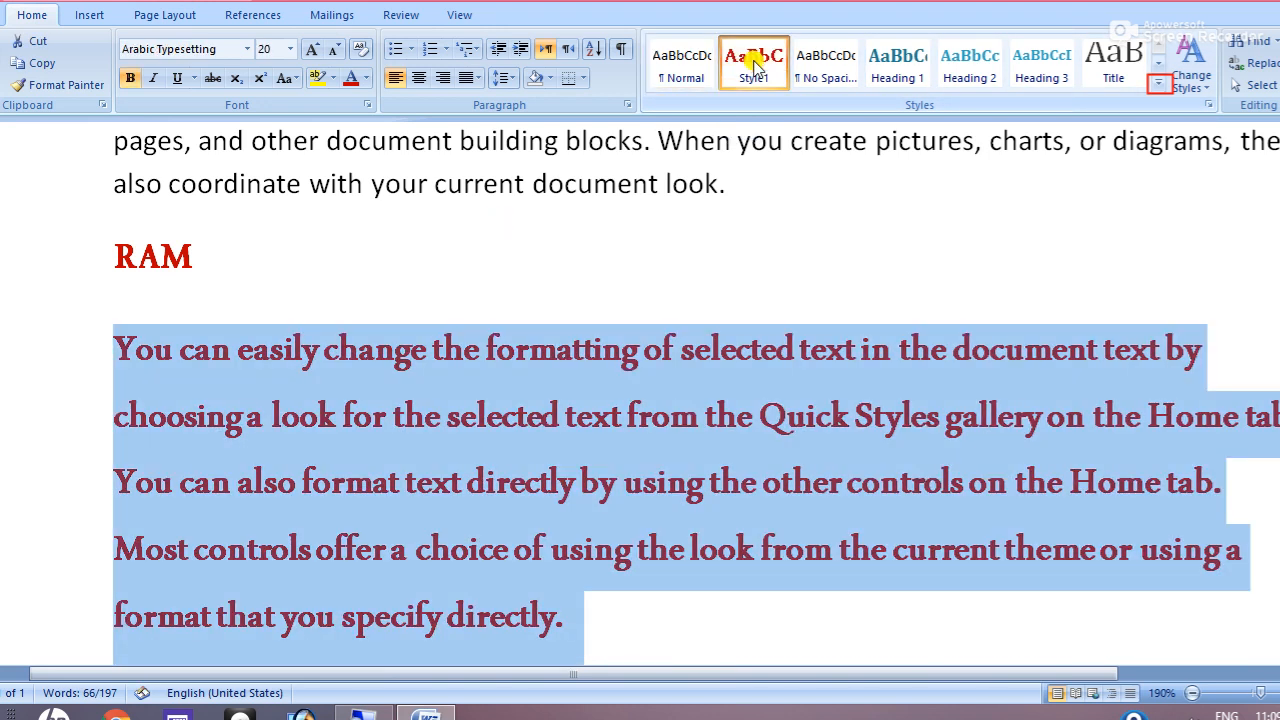
left_click(512, 510)
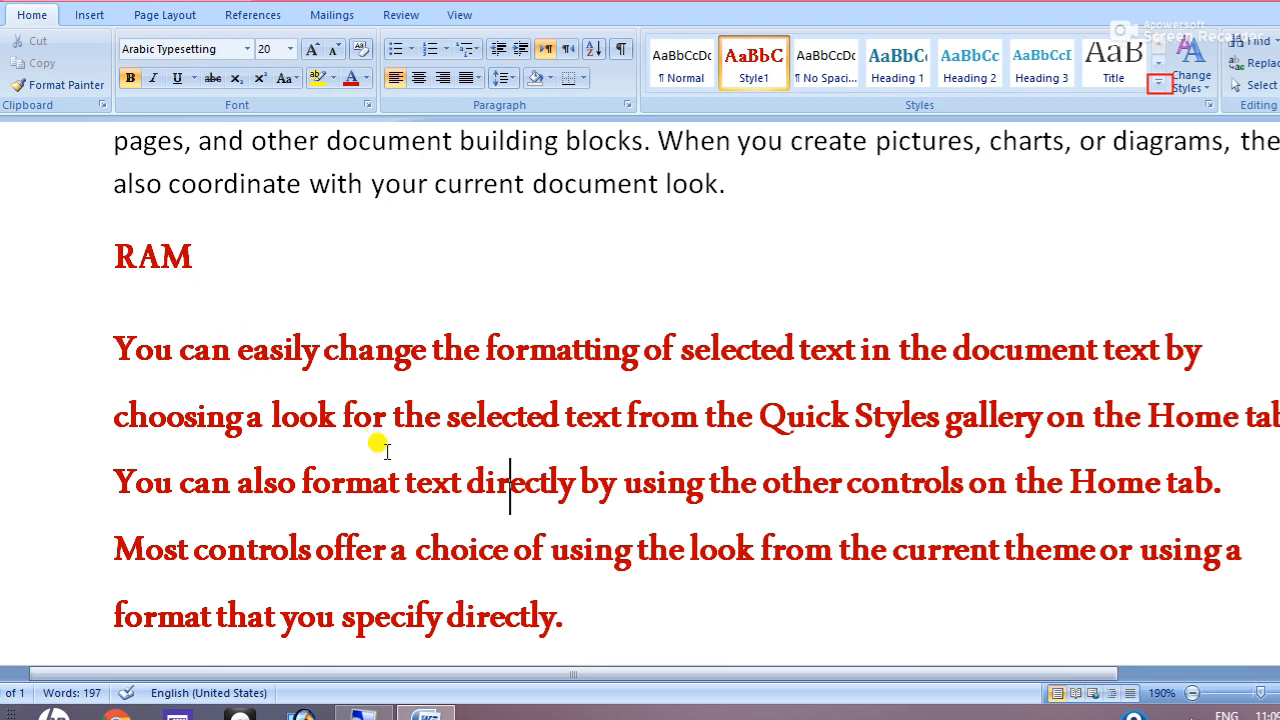
Step: Make the last line, below "Thanks for watching", bold and set its font size to 24
left_click(572, 622)
key("Down")
key("Down")
key("Down")
key("Down")
key("Down")
key("Down")
key("Down")
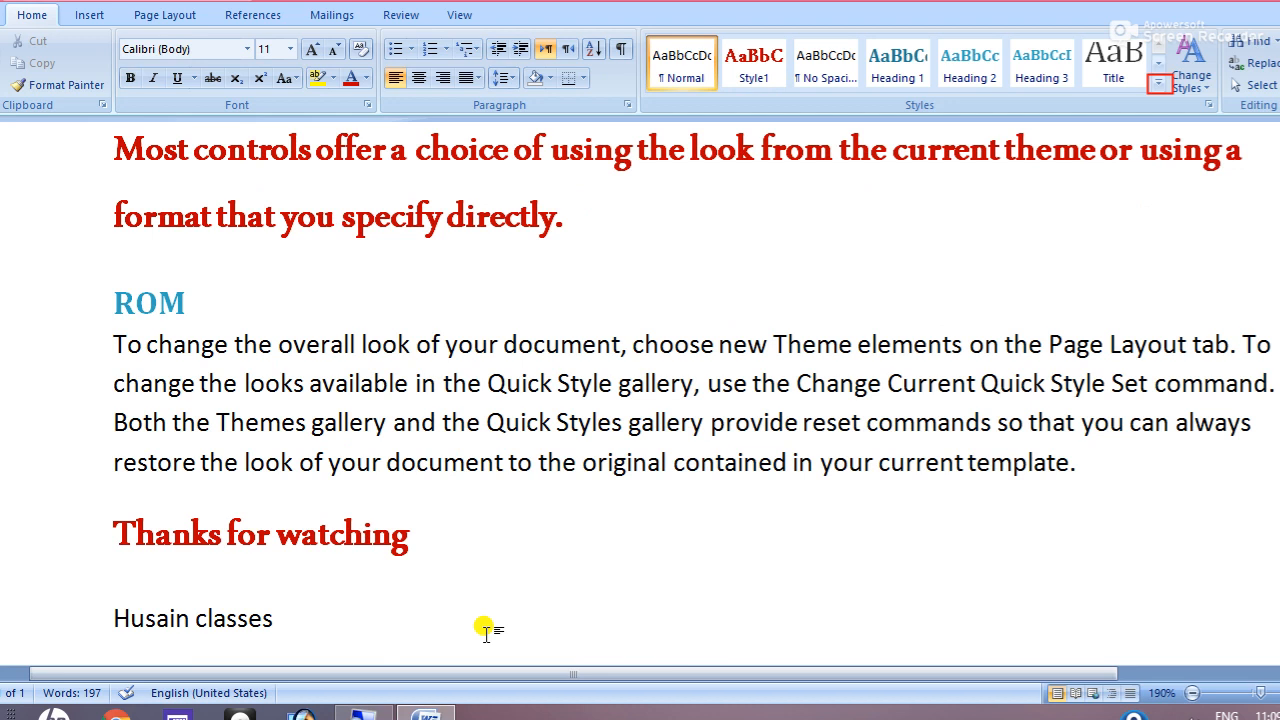
triple_click(229, 612)
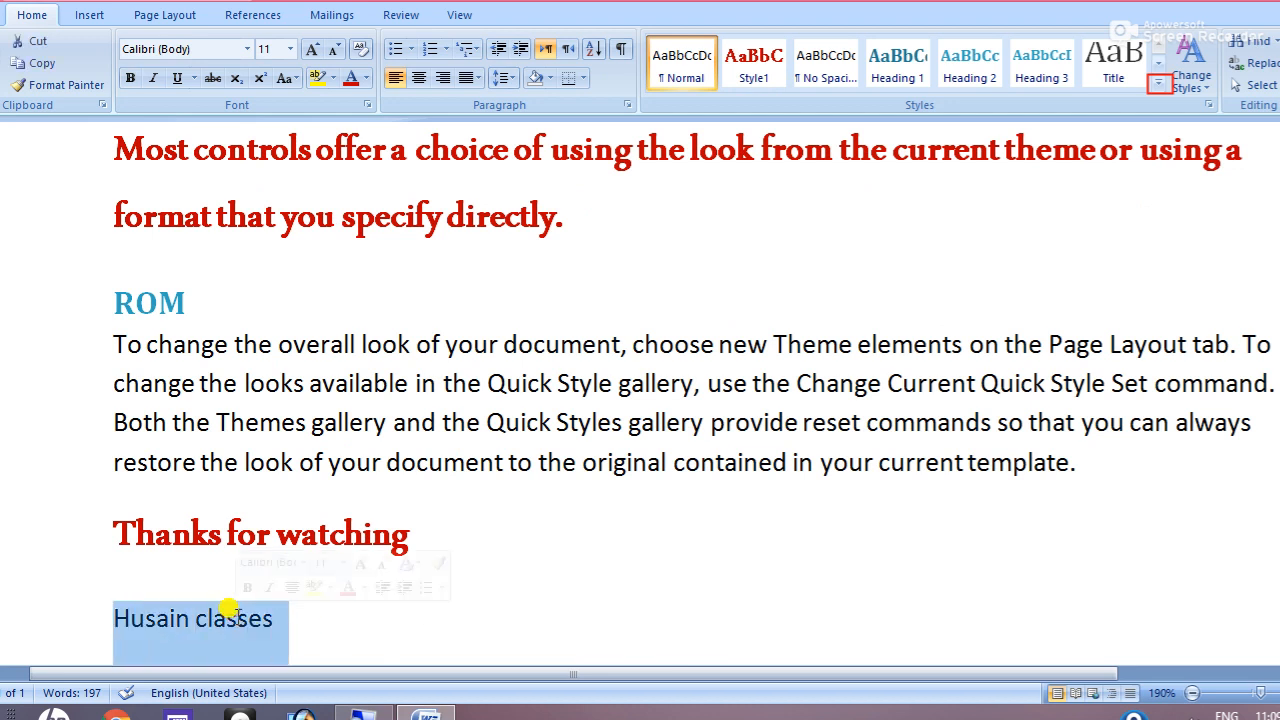
left_click(130, 79)
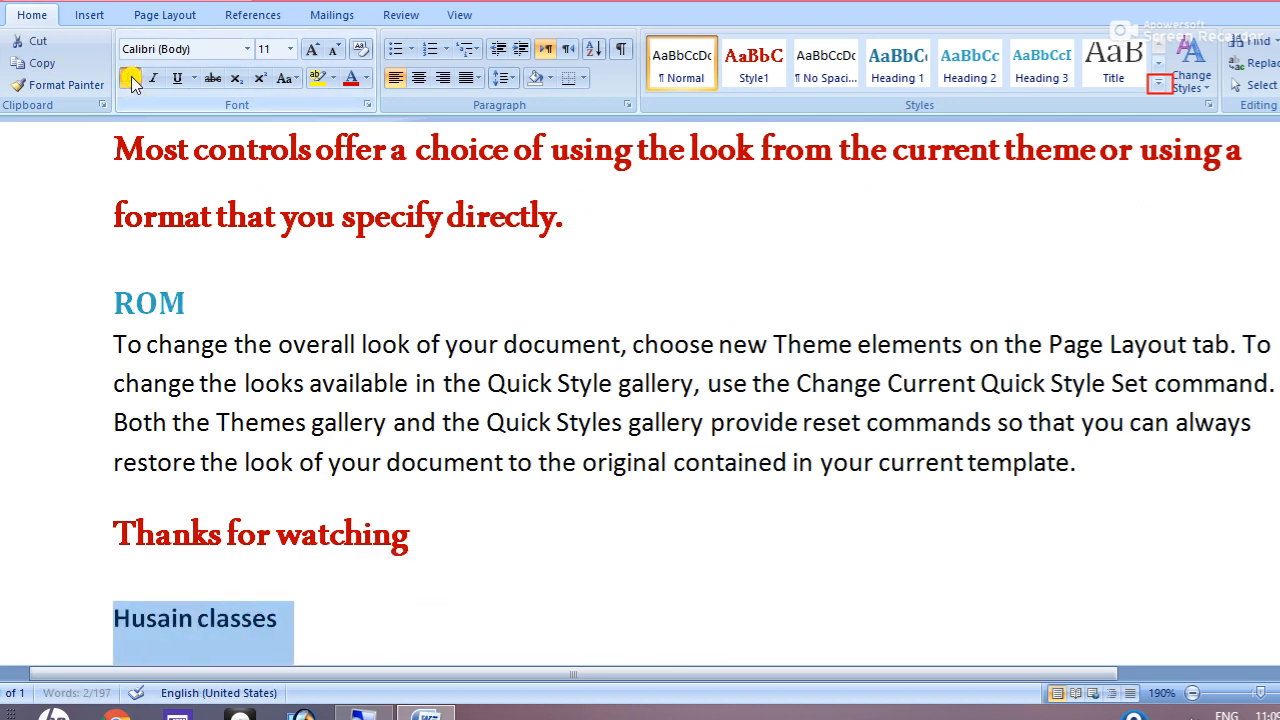
left_click(290, 50)
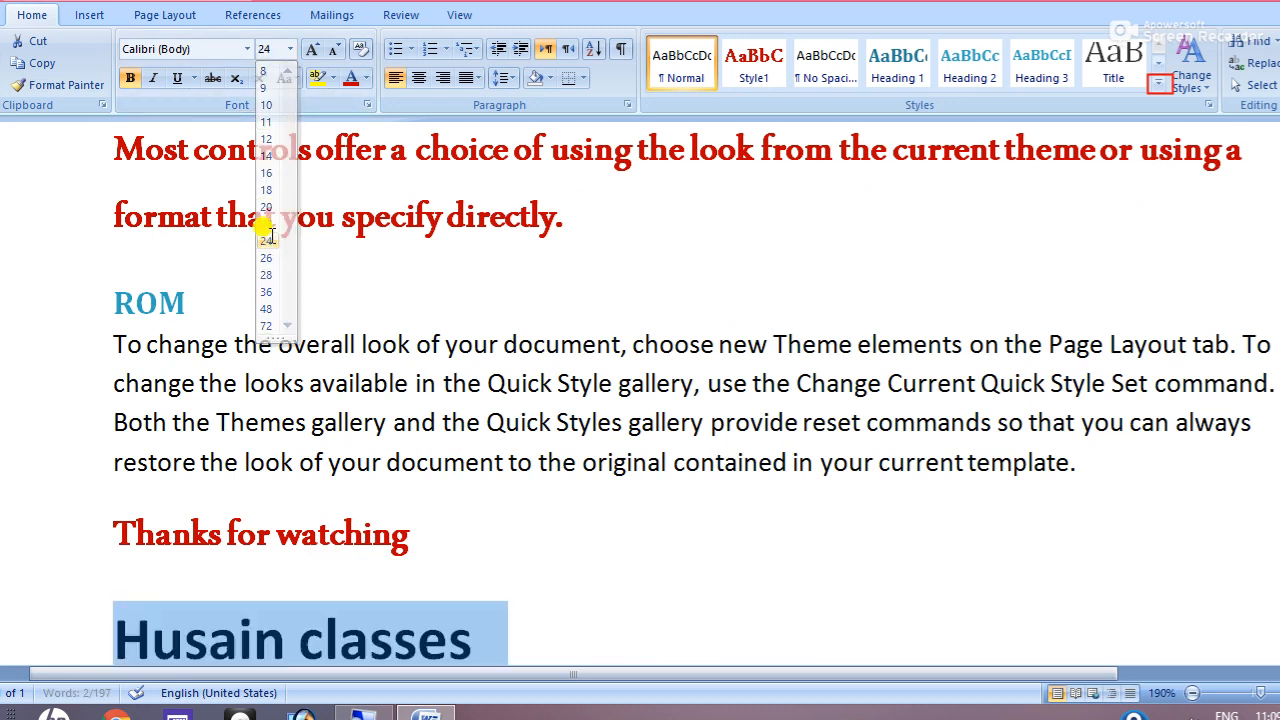
left_click(267, 241)
Step: Set the last line in Footlight MT Light and colour it with the standard green
left_click(247, 50)
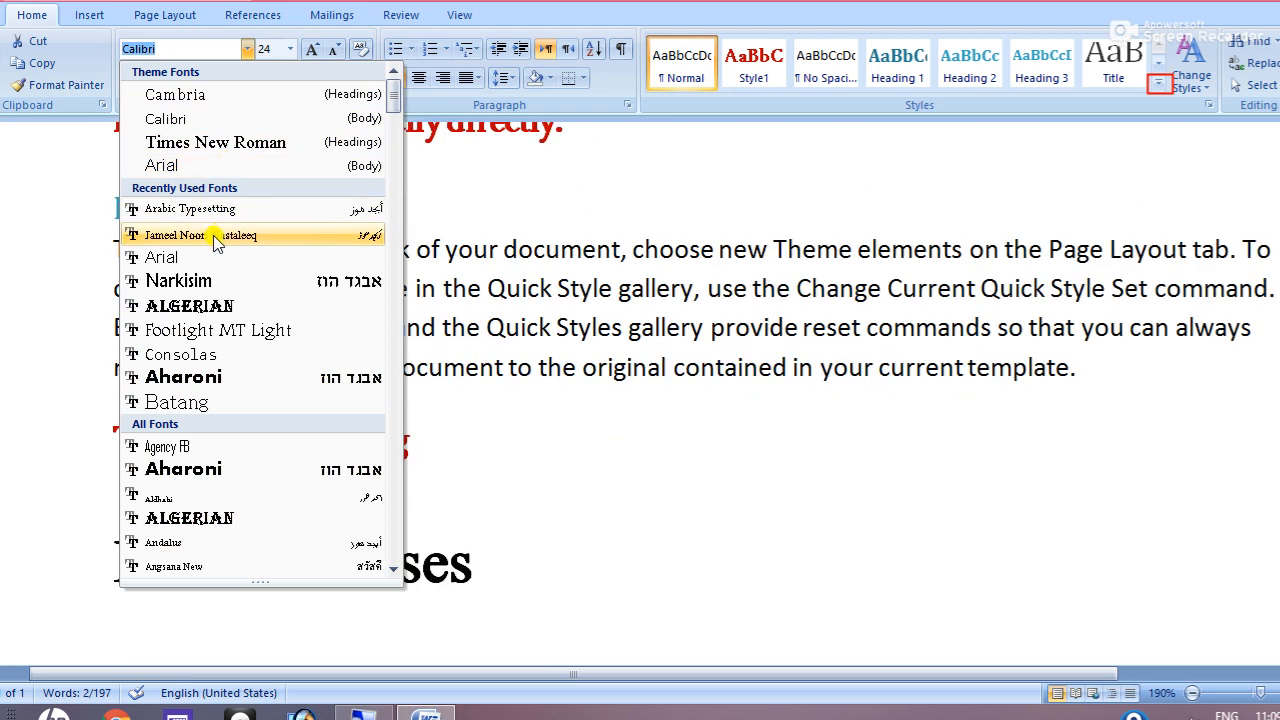
left_click(213, 334)
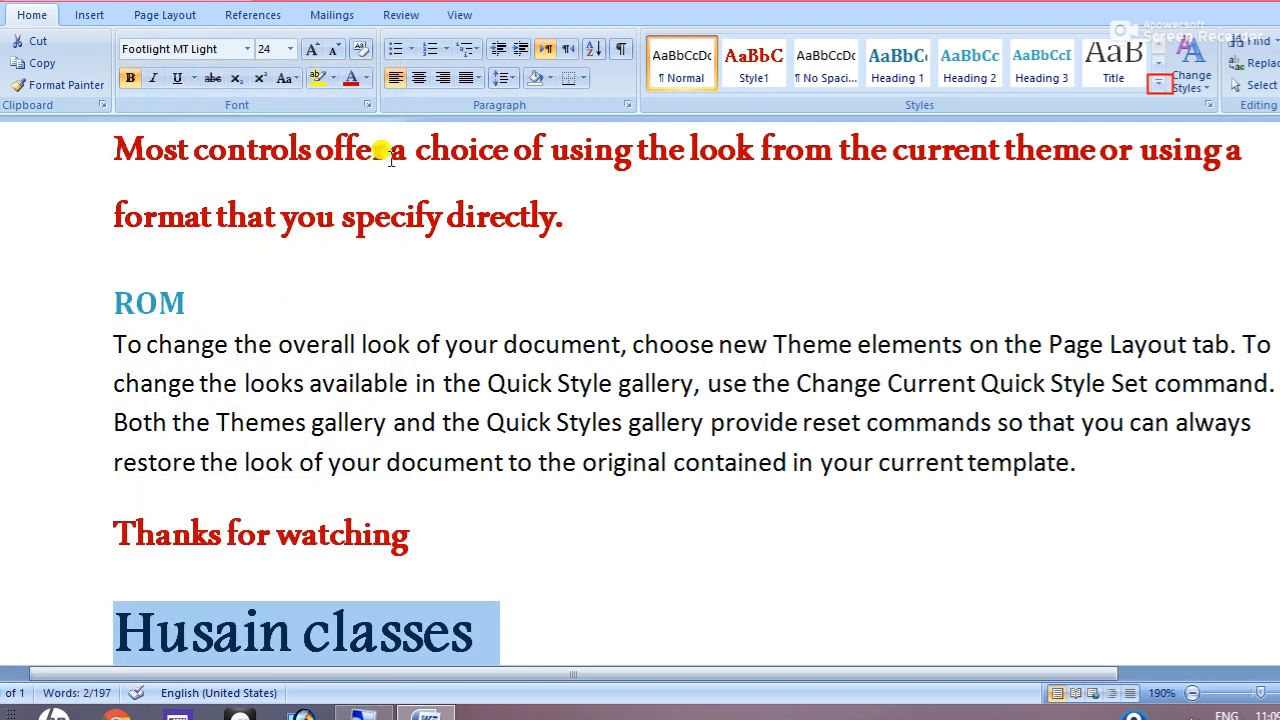
left_click(366, 80)
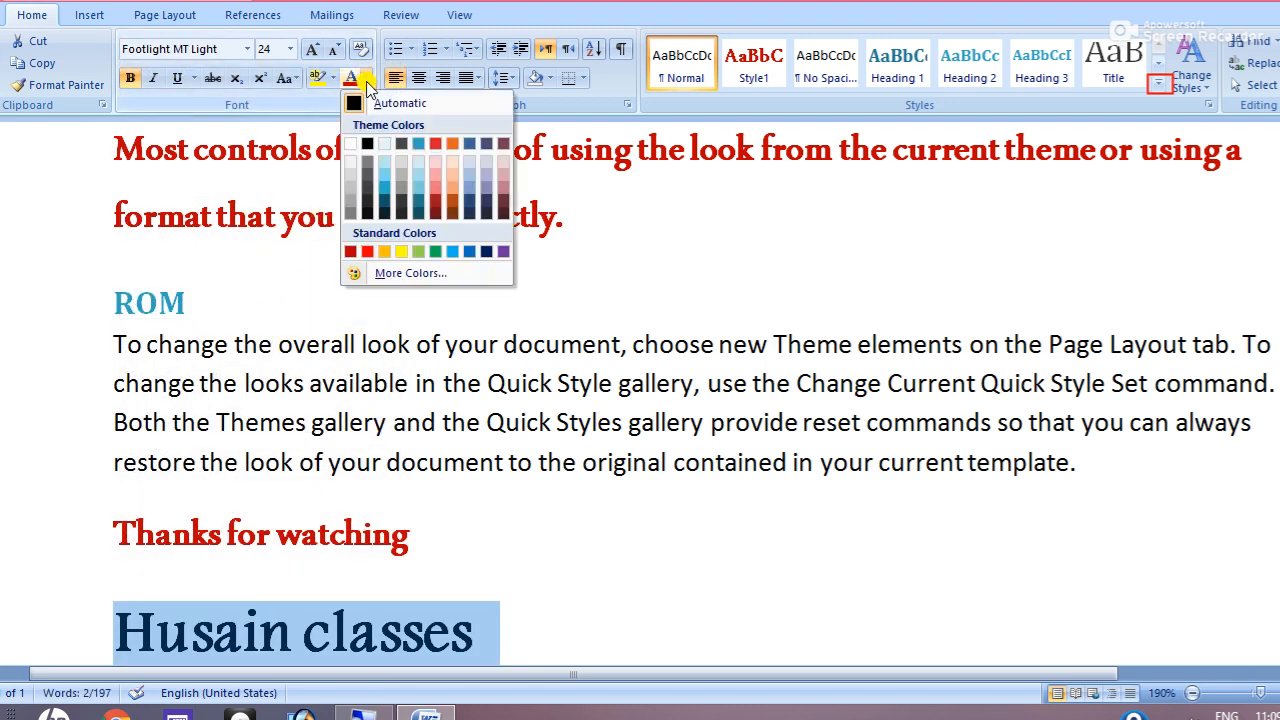
left_click(435, 253)
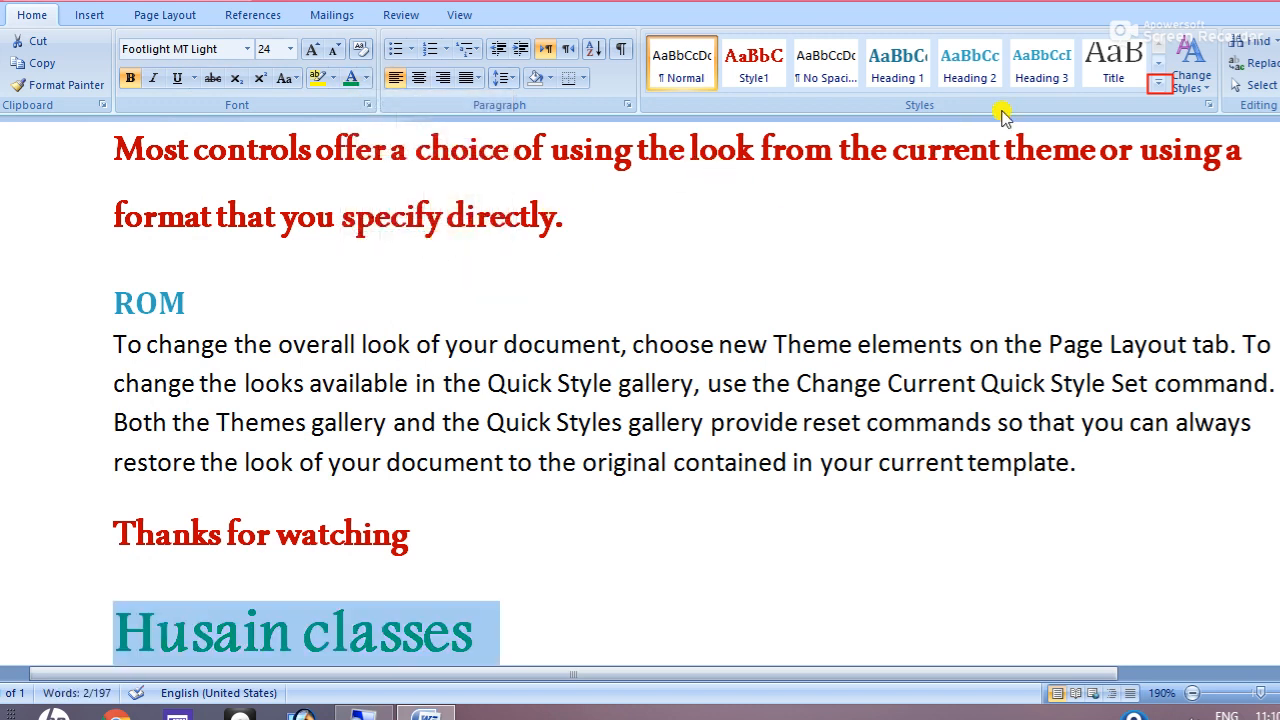
Step: Save the green last line's formatting as a new Quick Style, keeping the suggested name
left_click(1158, 86)
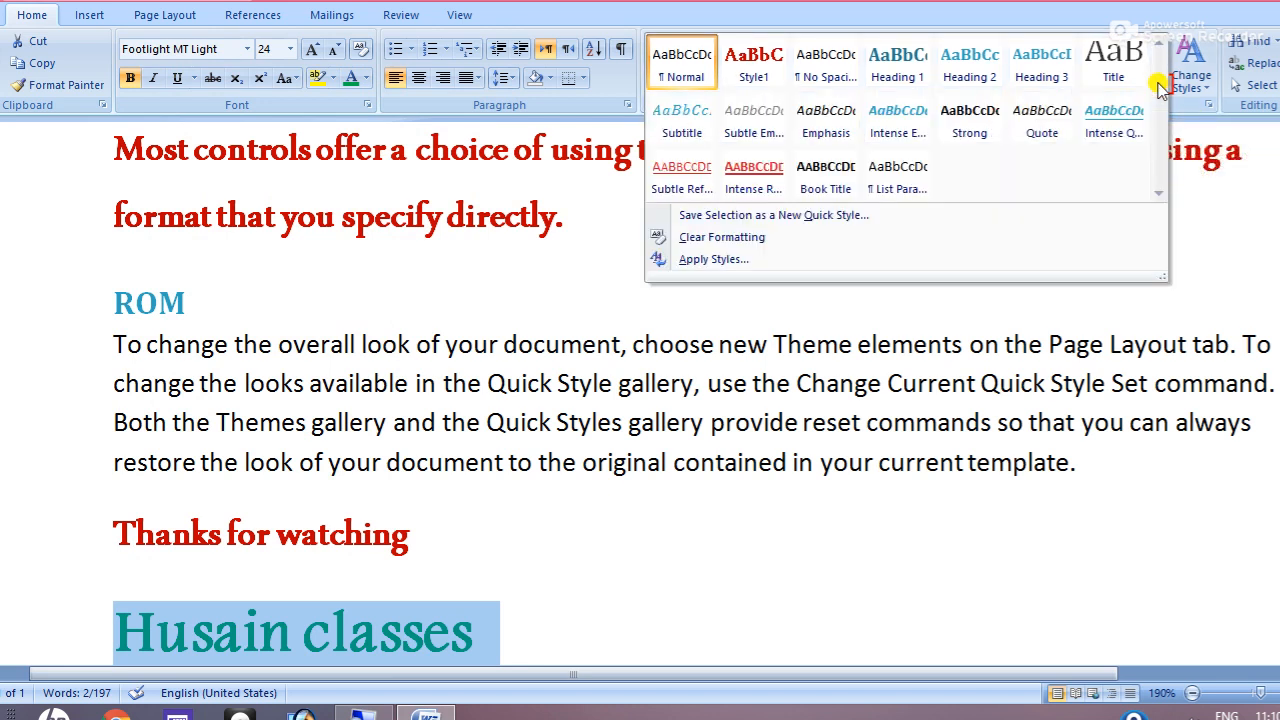
left_click(868, 217)
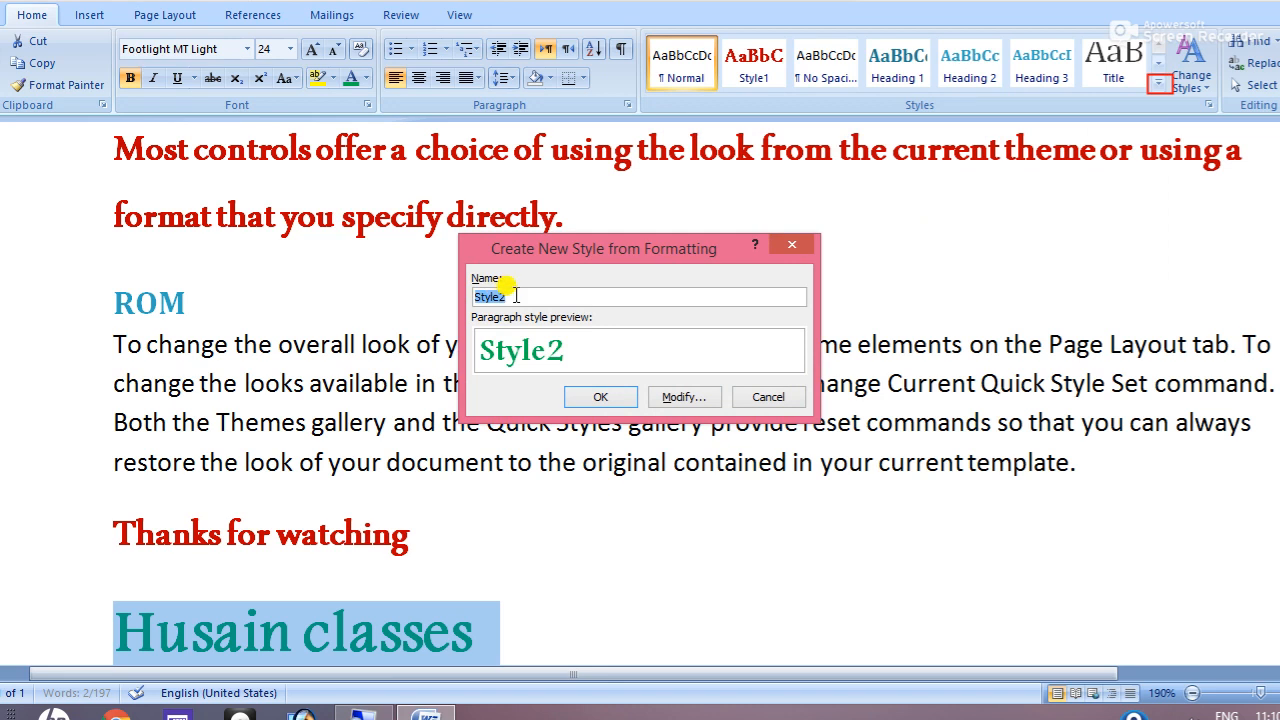
left_click(598, 397)
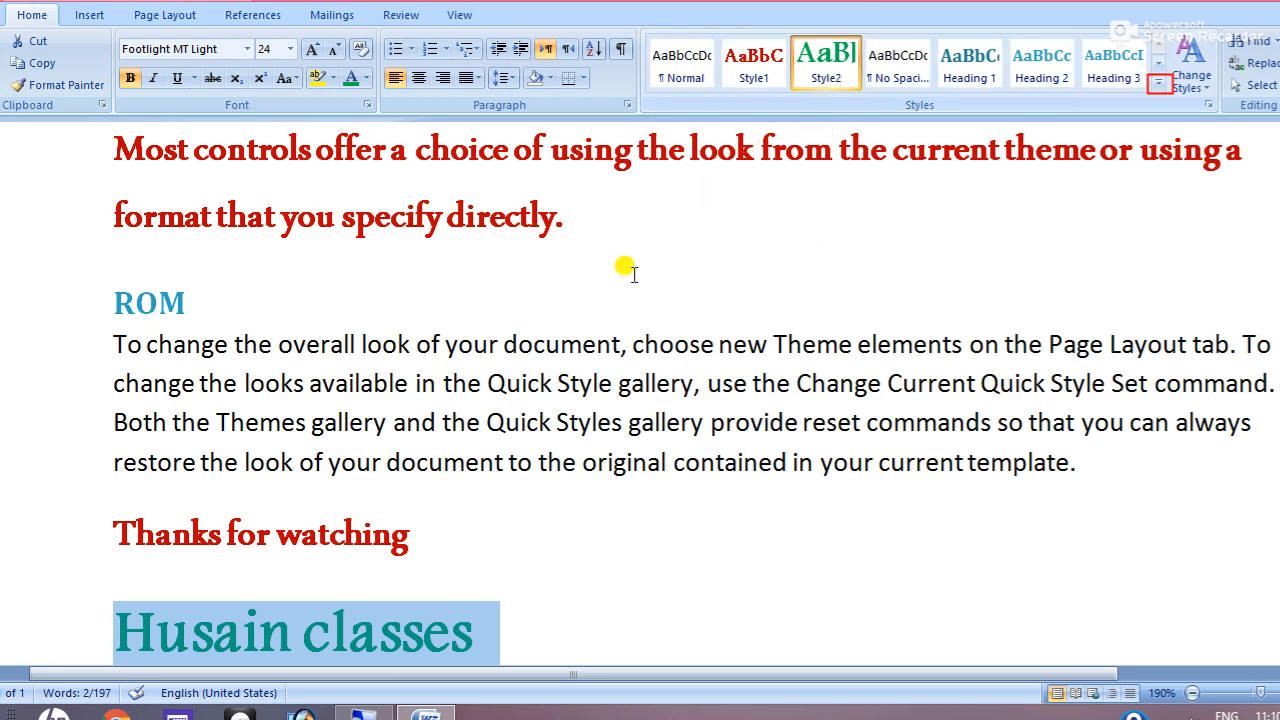
Step: Apply the custom Style2 to the ROM heading
left_click(224, 293)
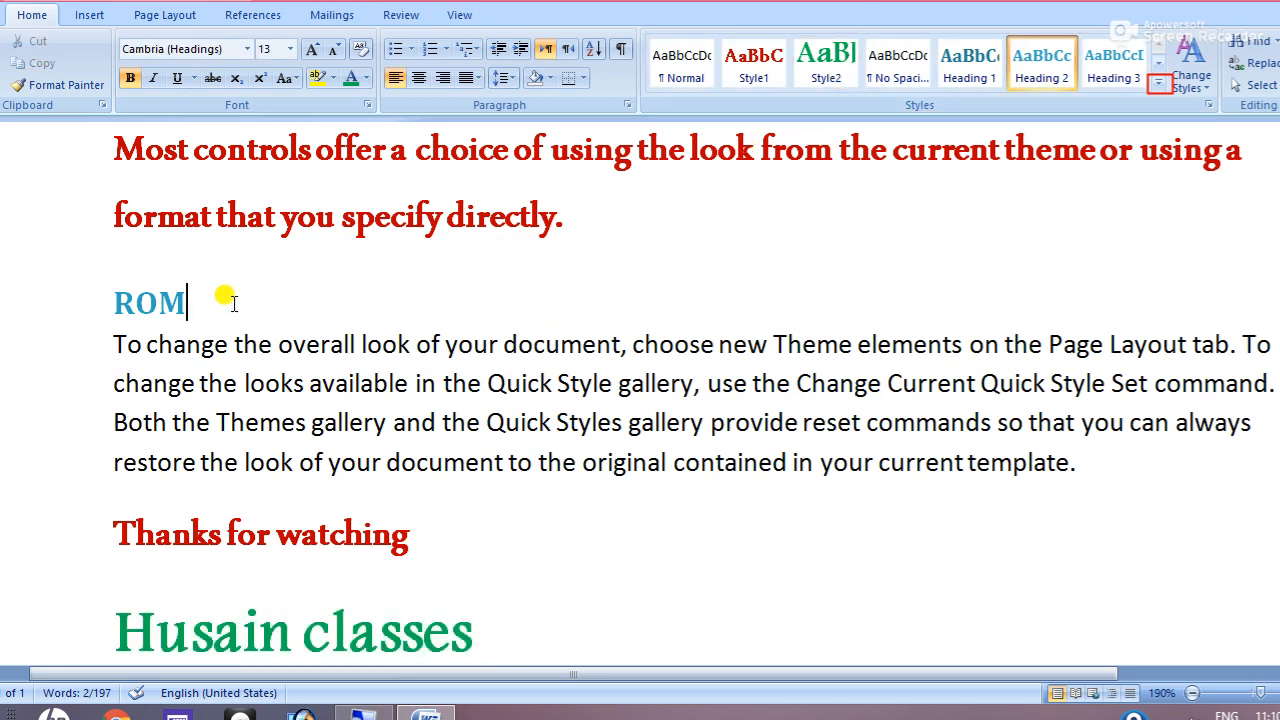
double_click(140, 300)
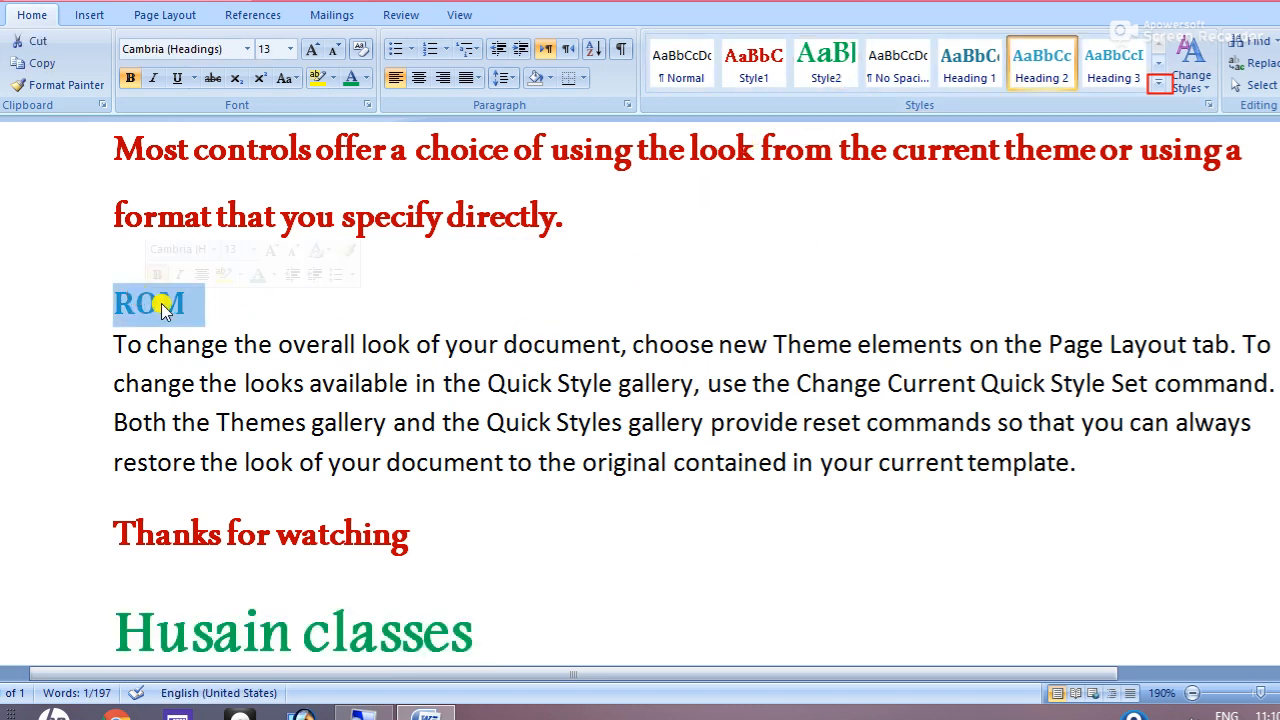
left_click(827, 76)
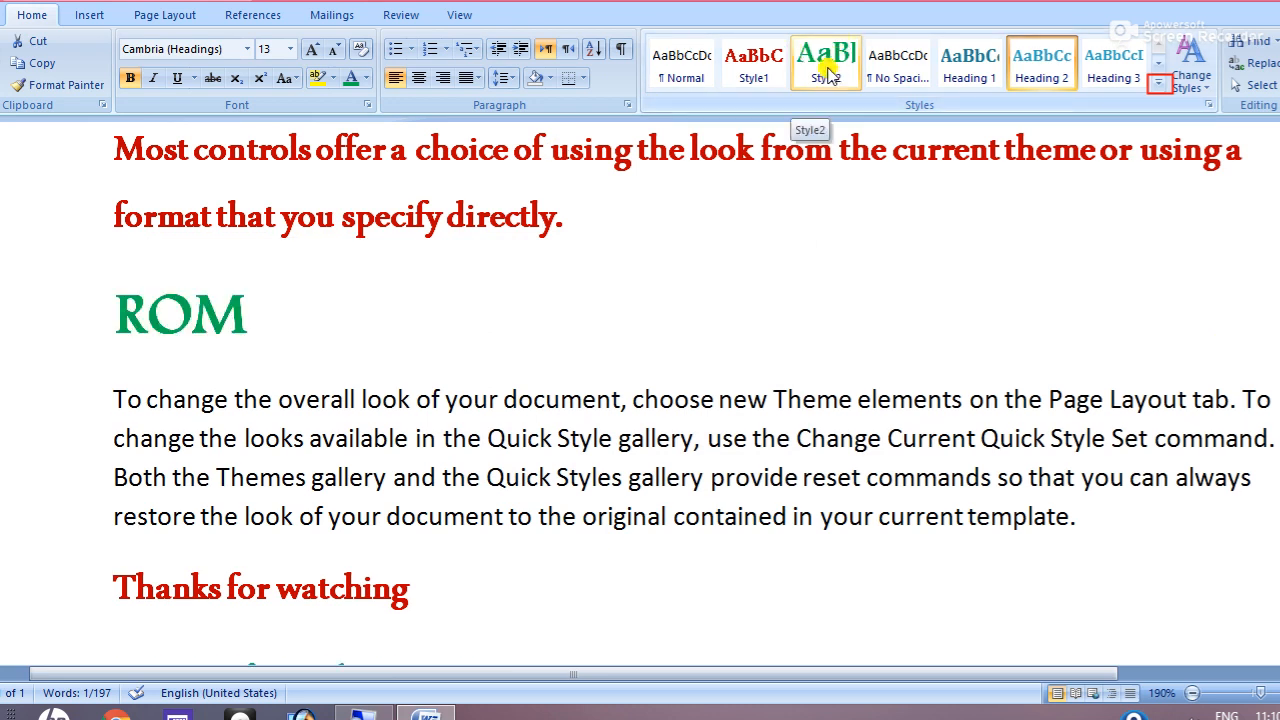
left_click(827, 76)
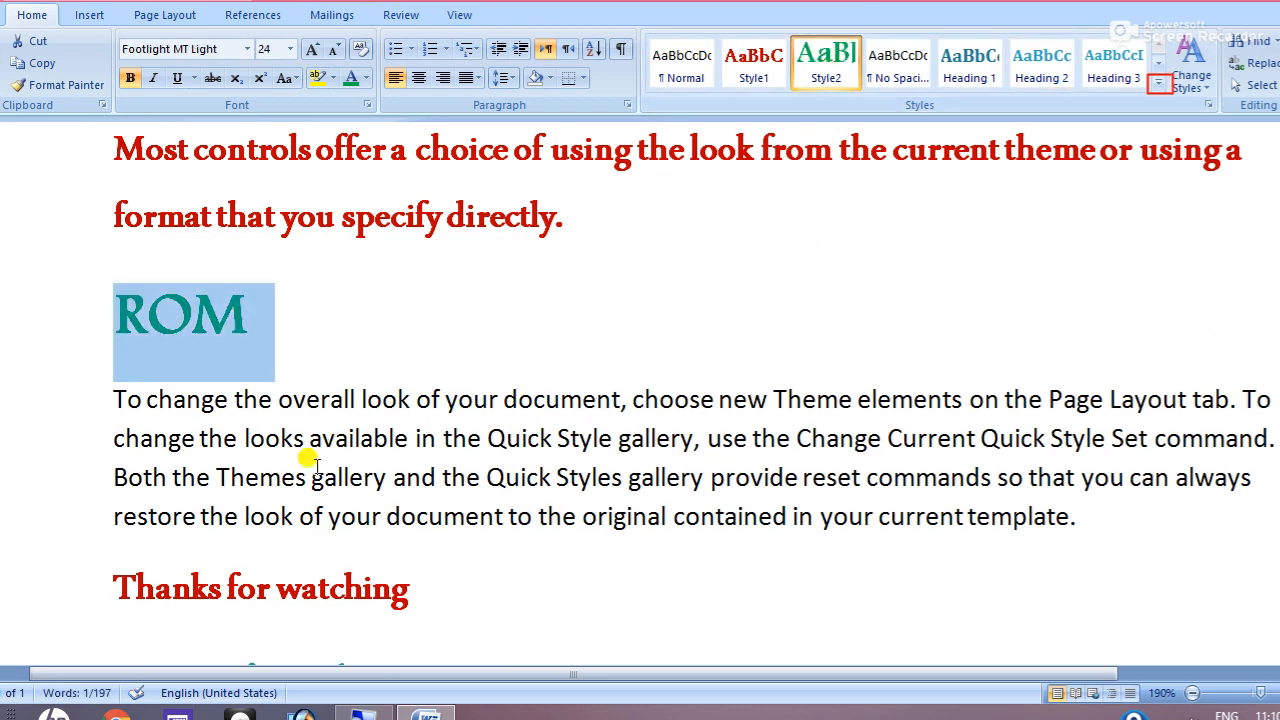
left_click(293, 380)
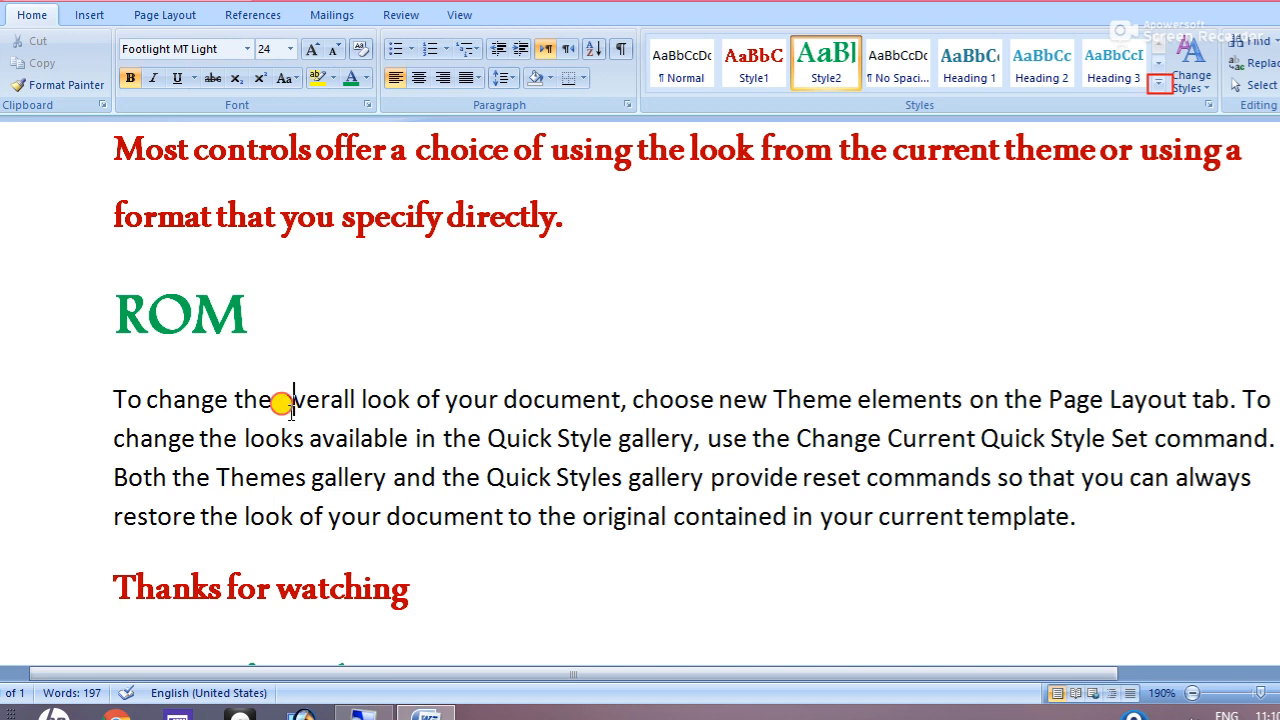
Step: Apply the custom Style2 to the paragraph under the ROM heading
triple_click(282, 401)
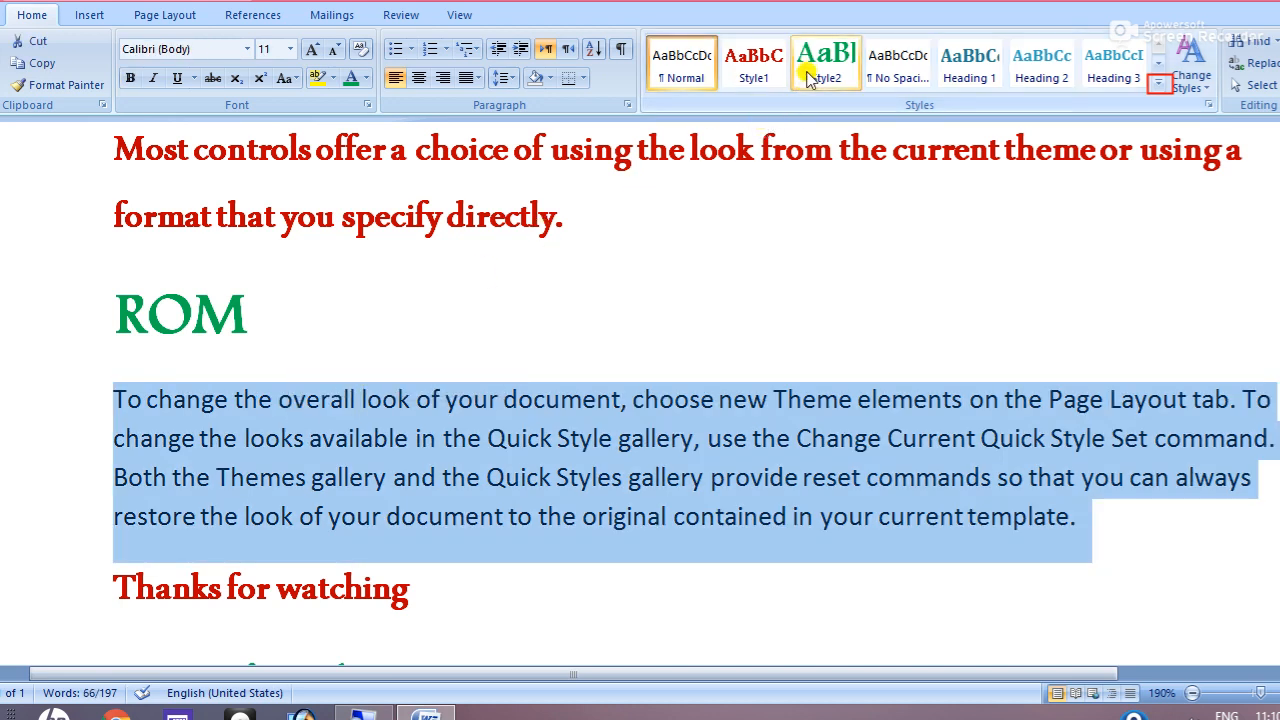
left_click(810, 80)
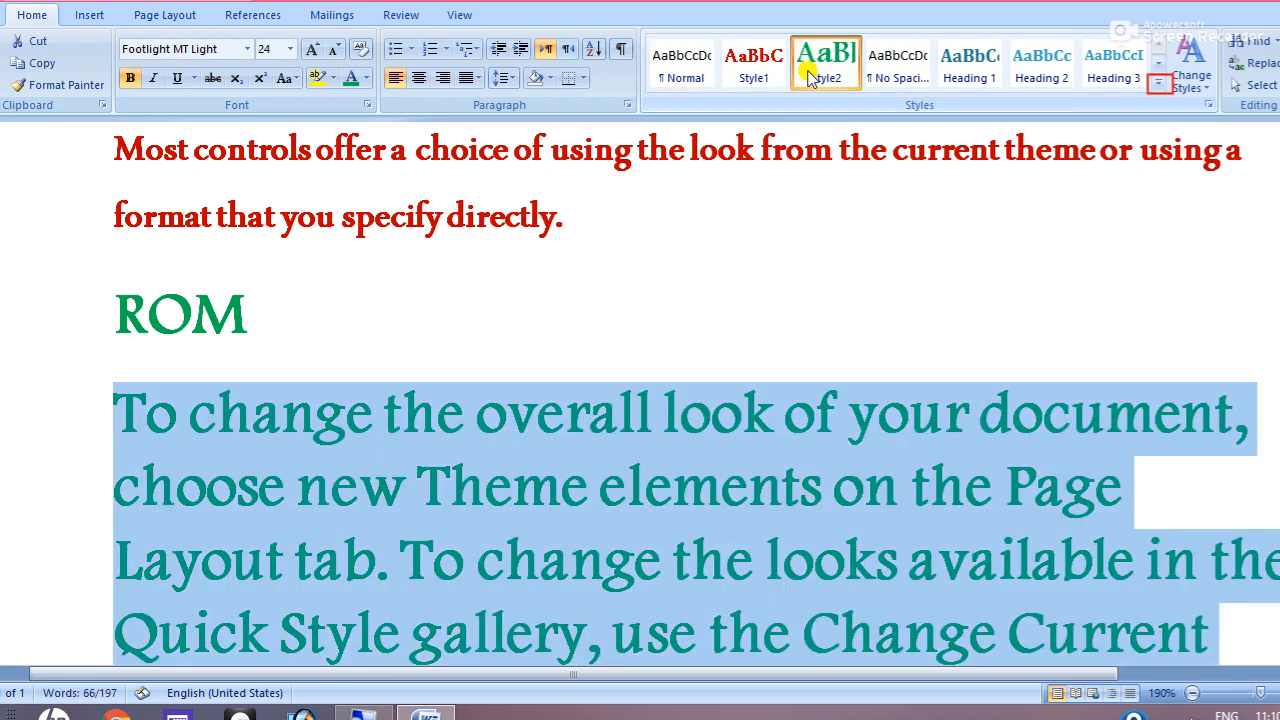
left_click(455, 426)
Step: Review the restyled headings and paragraphs from the end of the document back up to the title
key("ctrl+End")
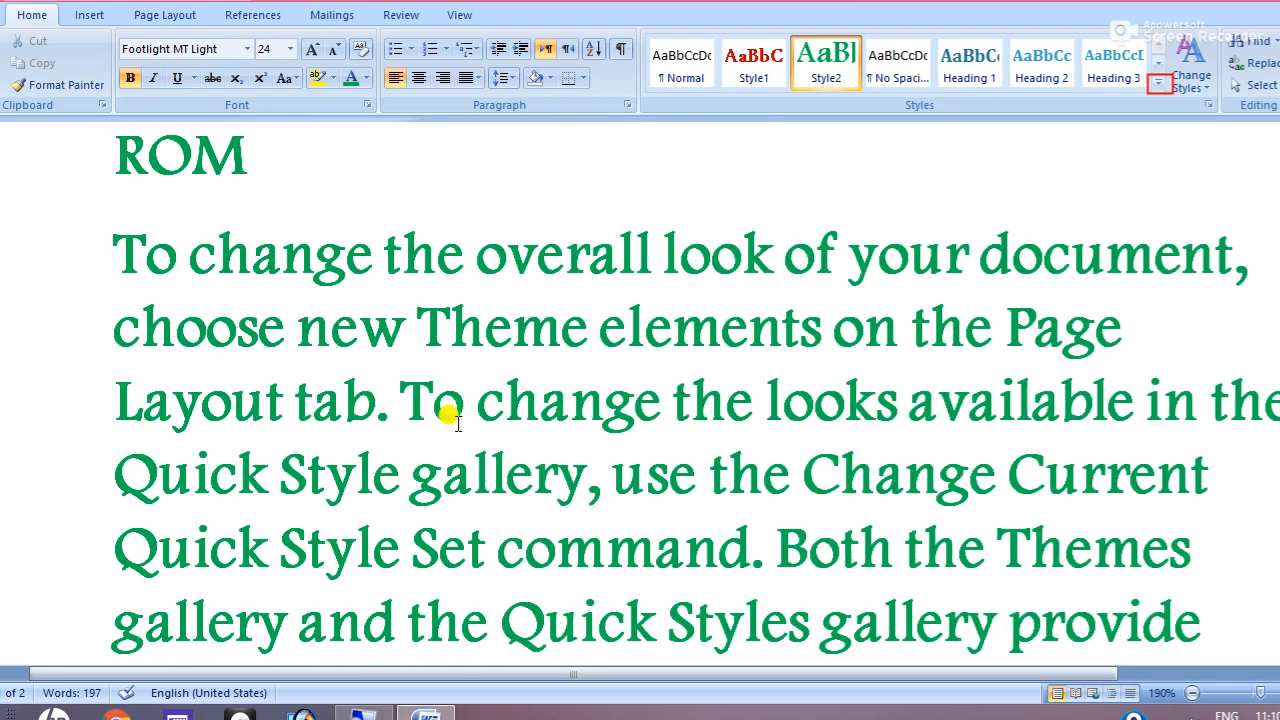
key("Up")
key("Up")
key("Up")
key("Up")
key("Up")
key("Up")
key("Up")
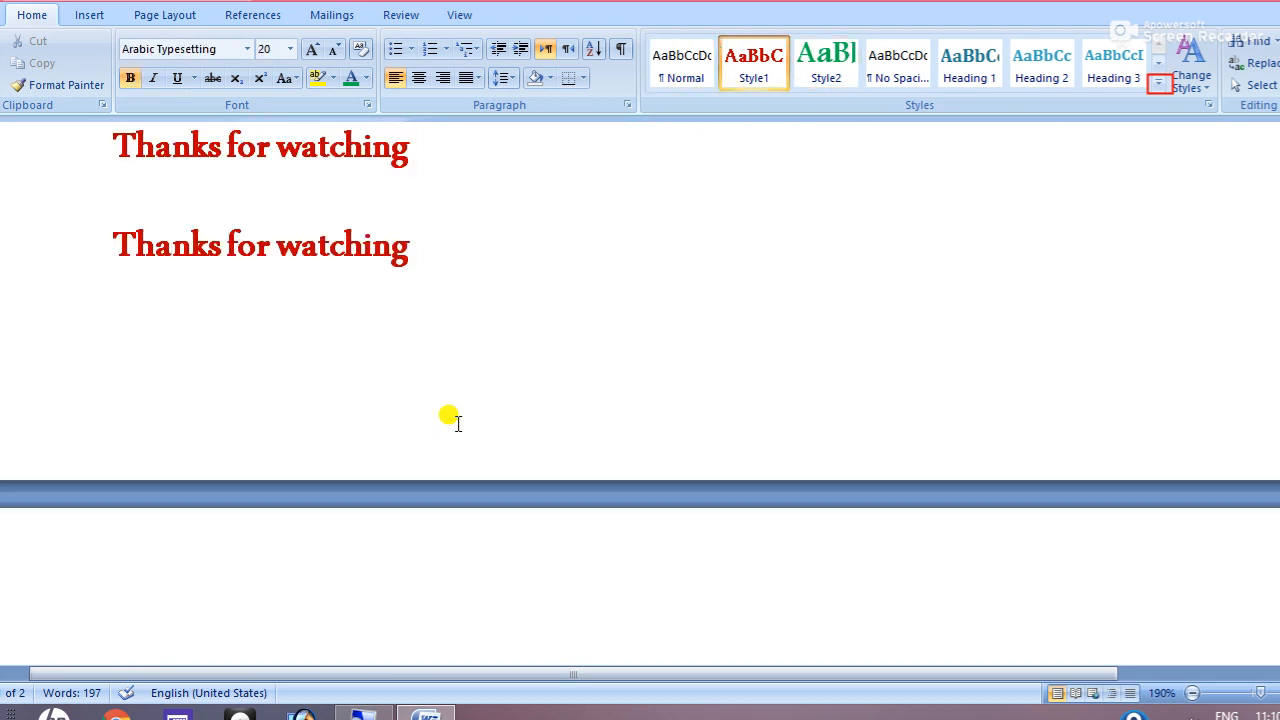
key("Up")
key("Up")
key("Up")
key("Up")
key("Up")
key("Up")
key("Up")
key("Up")
key("Up")
key("Up")
key("Up")
key("Up")
key("Up")
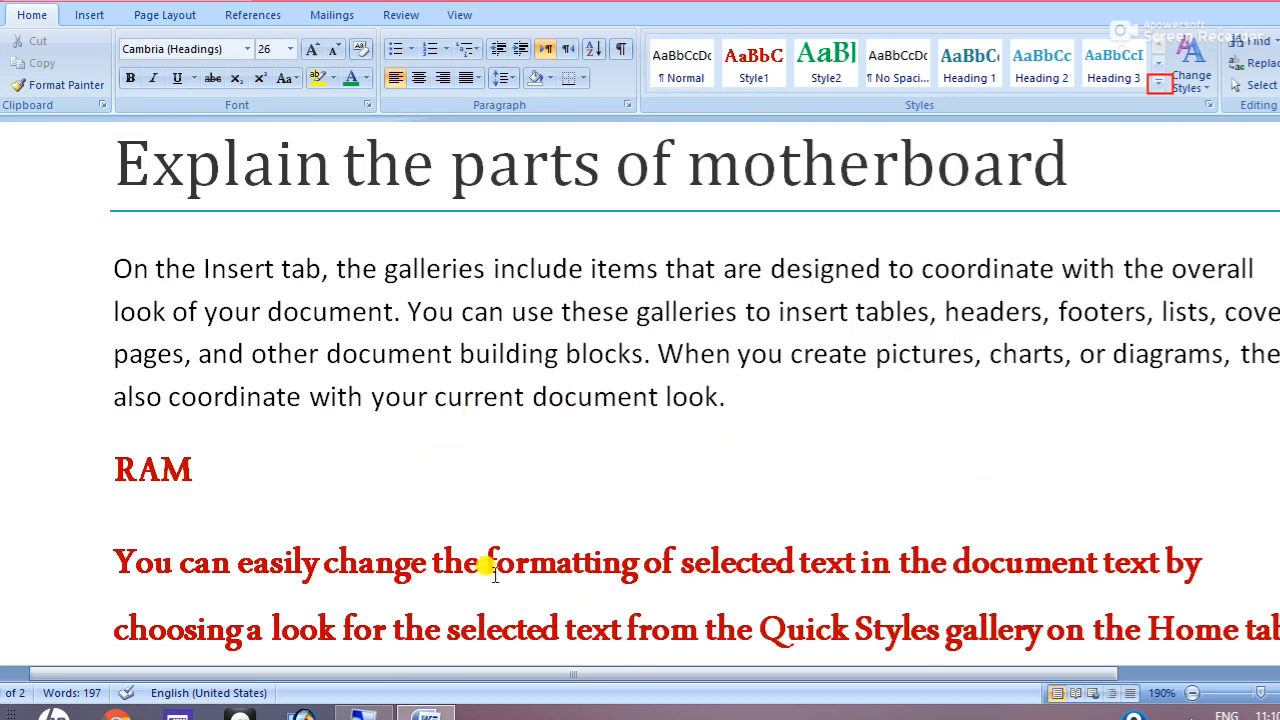
Step: Remove the custom styles Style1 and Style2 from the Quick Style gallery
right_click(767, 62)
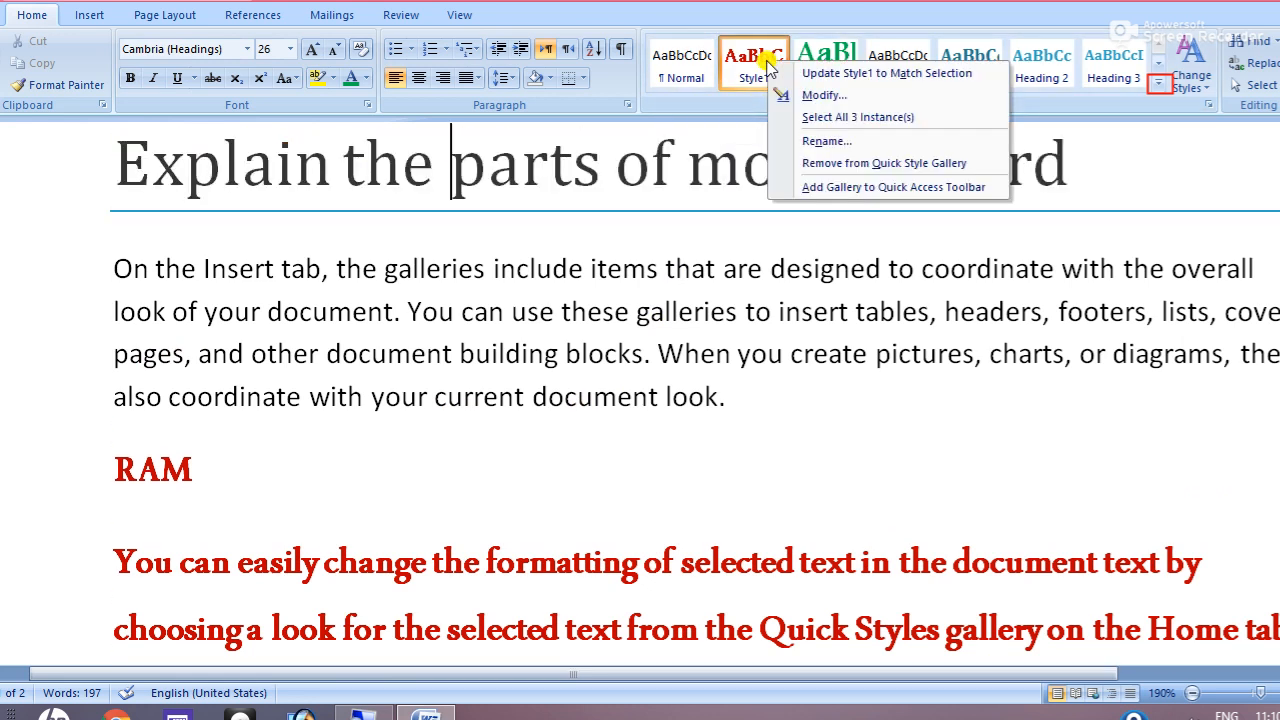
left_click(794, 165)
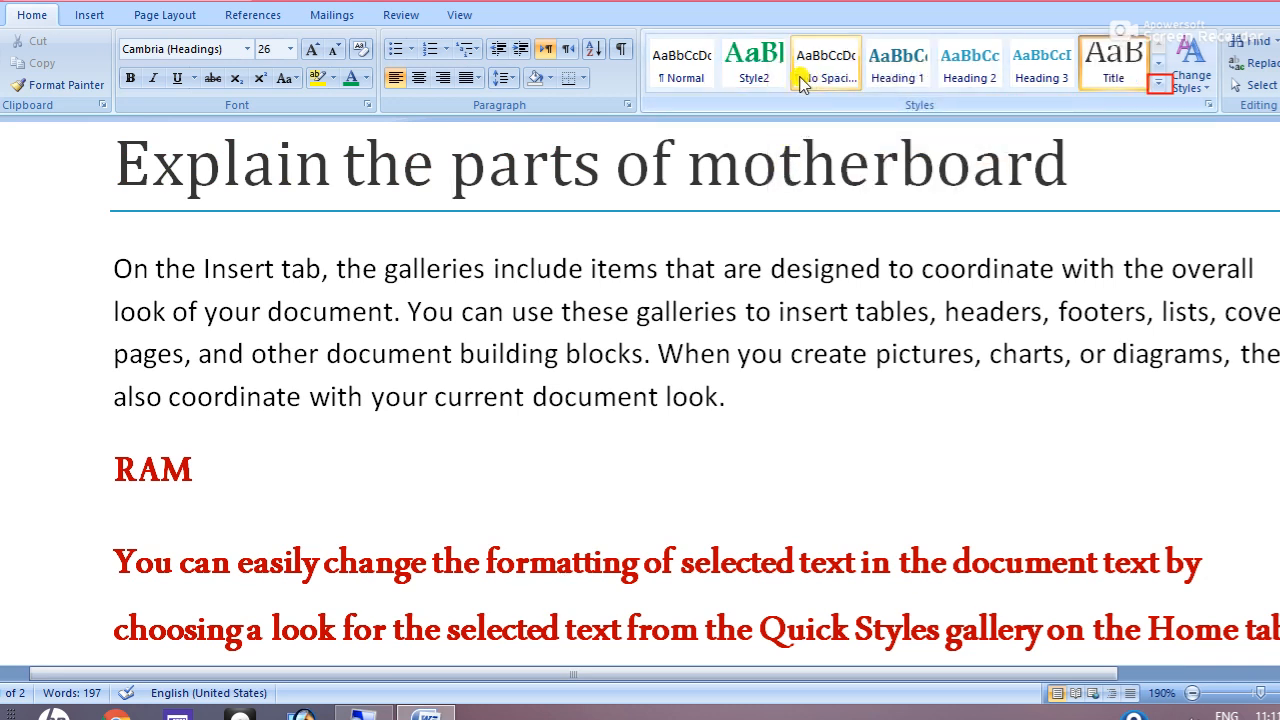
right_click(767, 78)
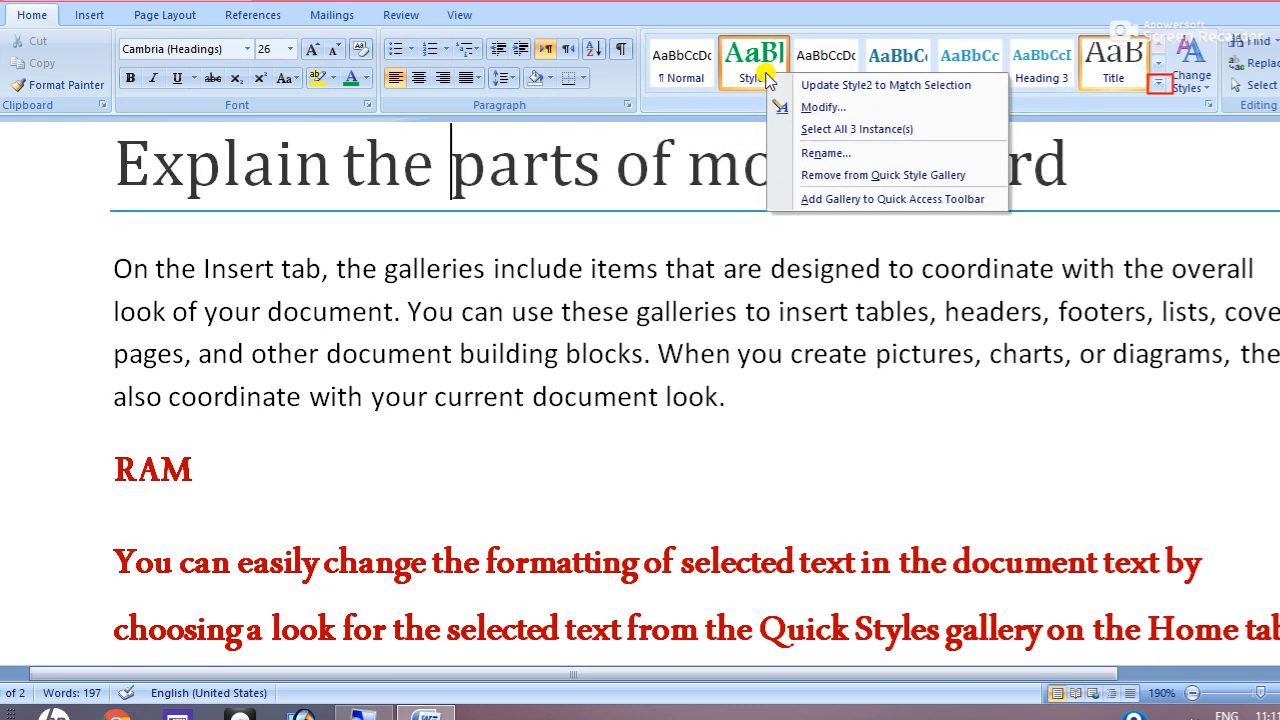
left_click(799, 177)
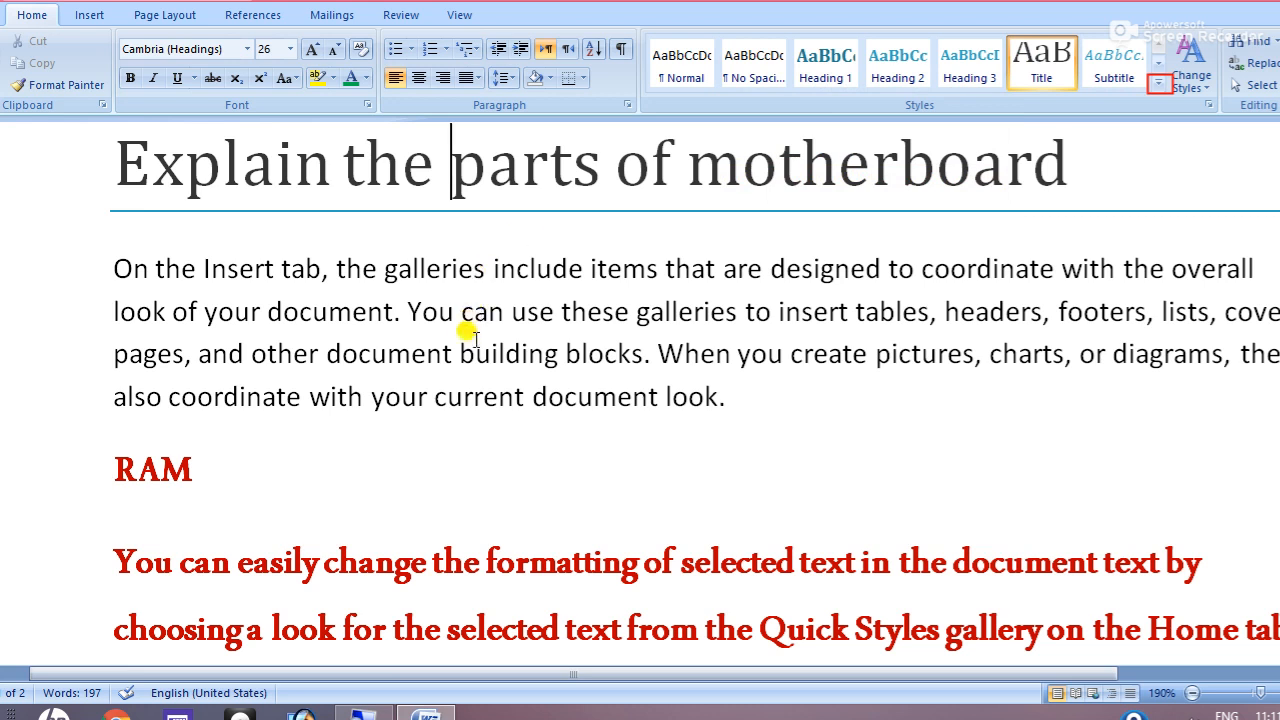